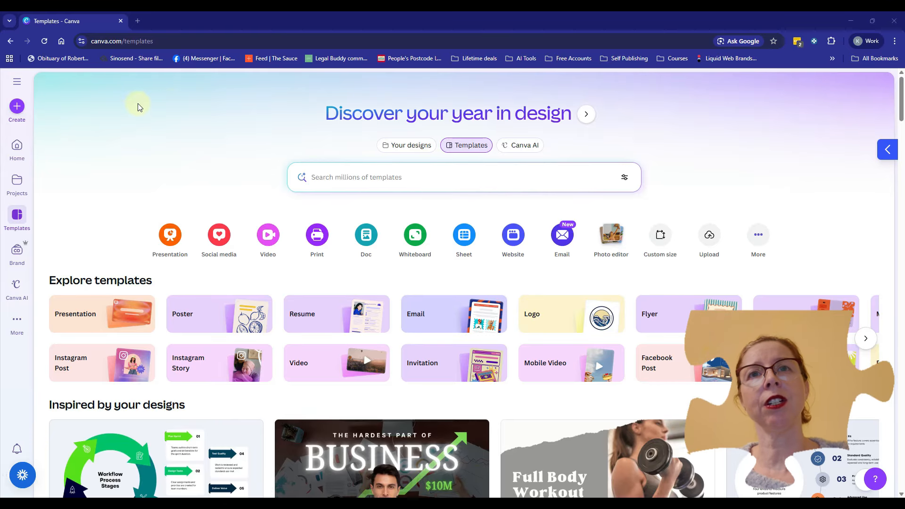
Search the templates for "vision board", browse the vision board designs, and clear the search.
click(364, 177)
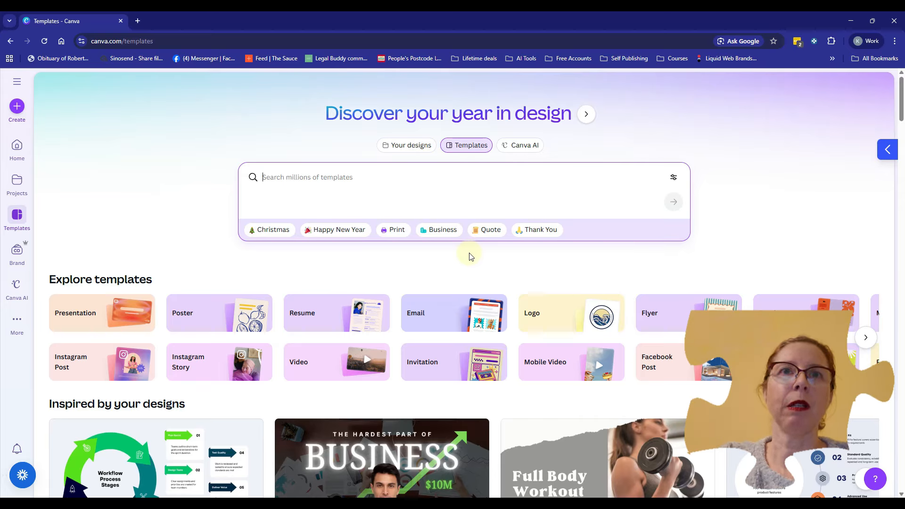
text(vision board)
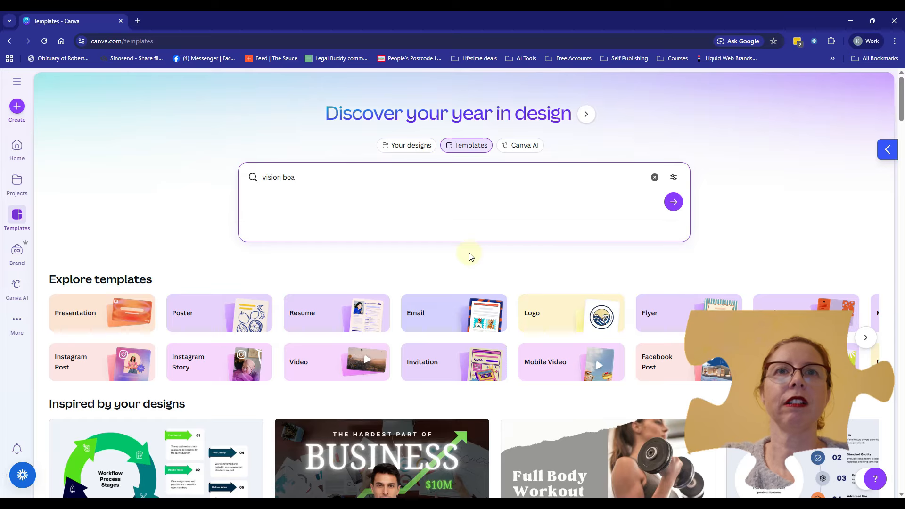
key(Return)
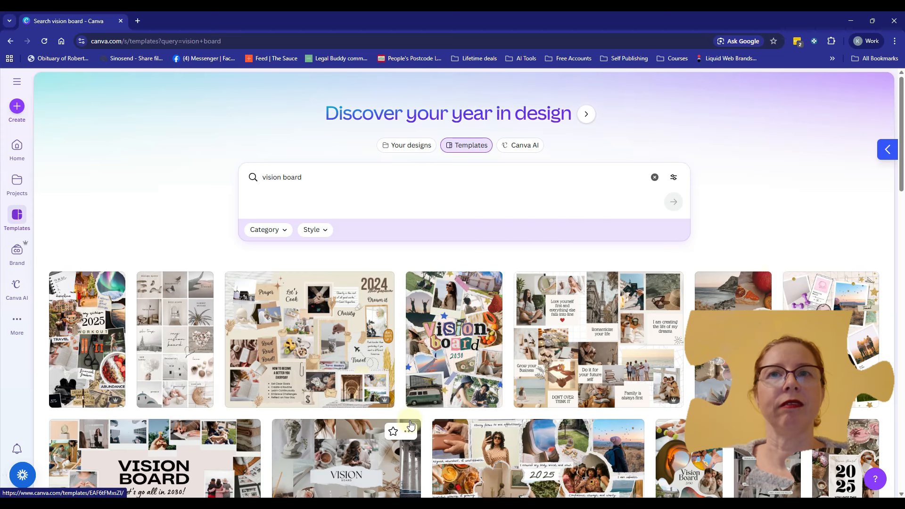
scroll(410, 424, down, 7)
scroll(410, 421, down, 4)
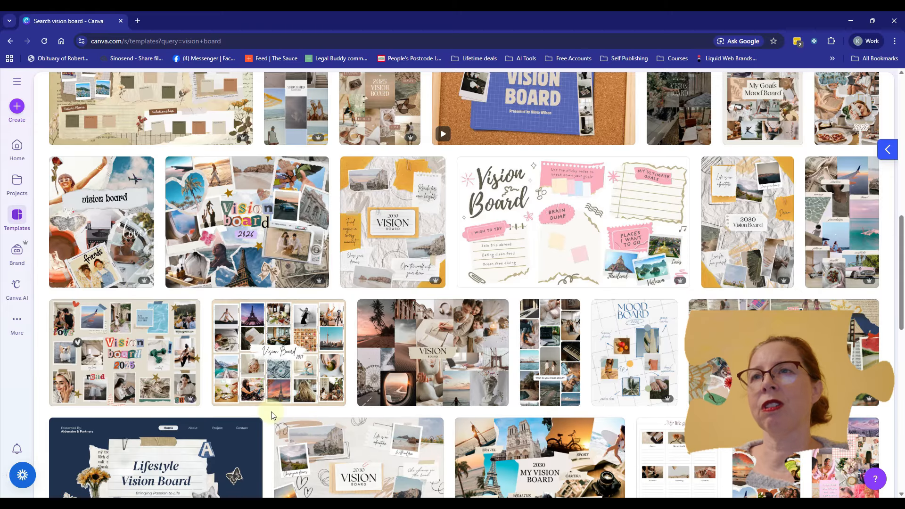
scroll(583, 254, up, 5)
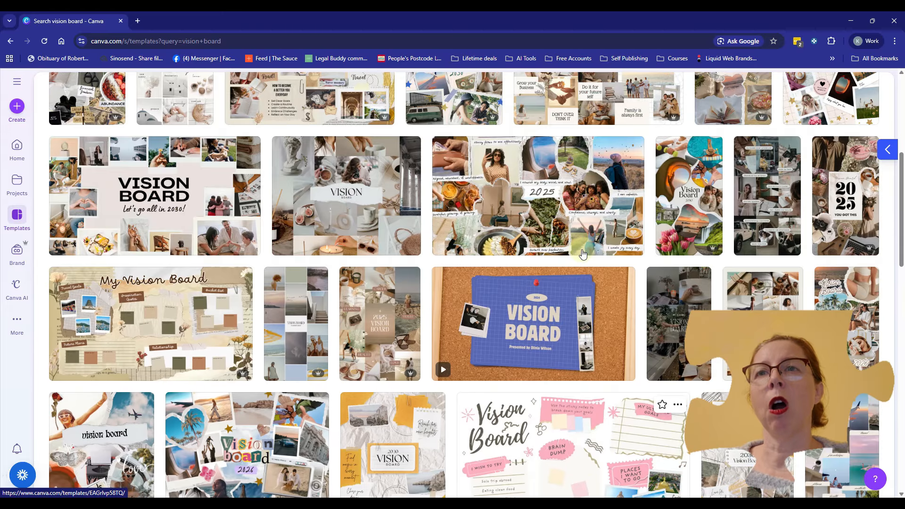
scroll(582, 254, up, 3)
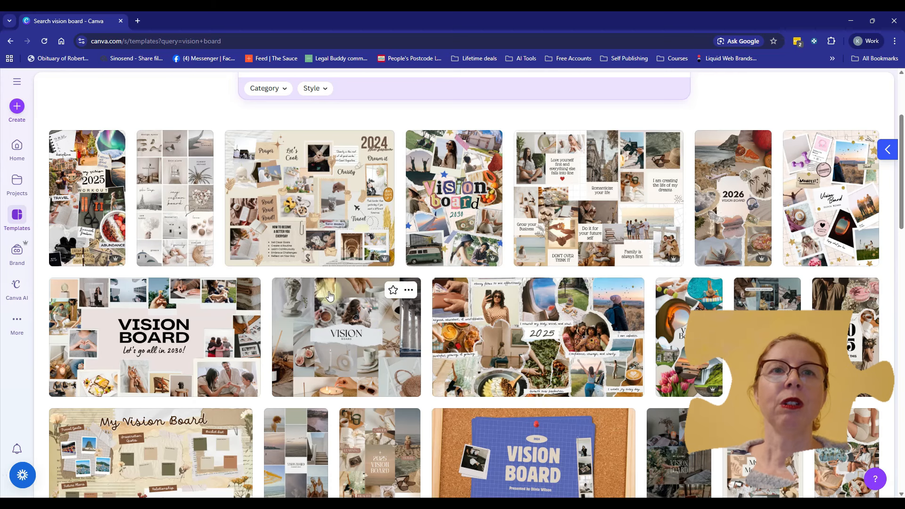
scroll(267, 301, up, 3)
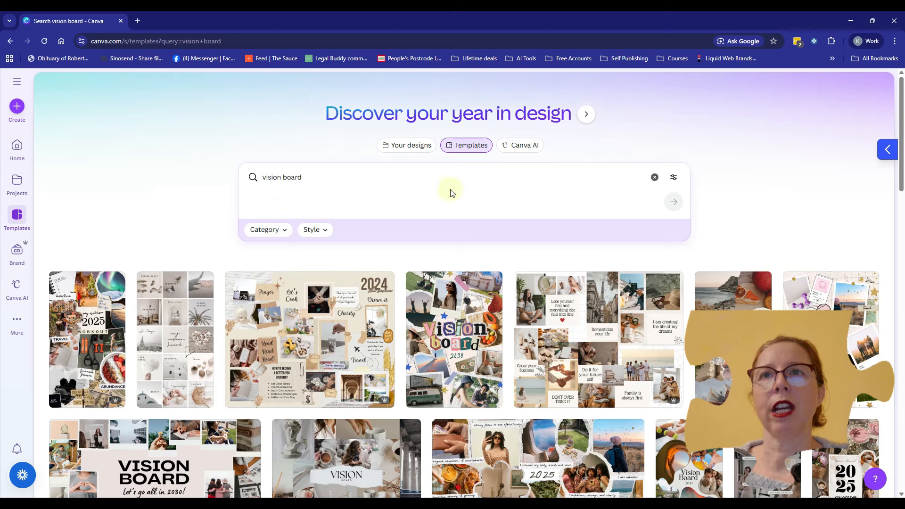
click(655, 177)
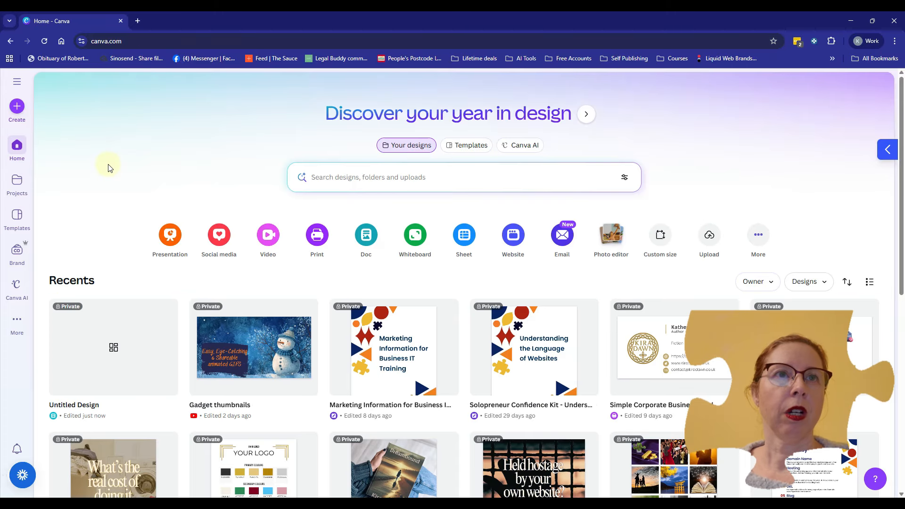
Start creating a new design and examine the Docs templates and the Custom size options.
click(18, 108)
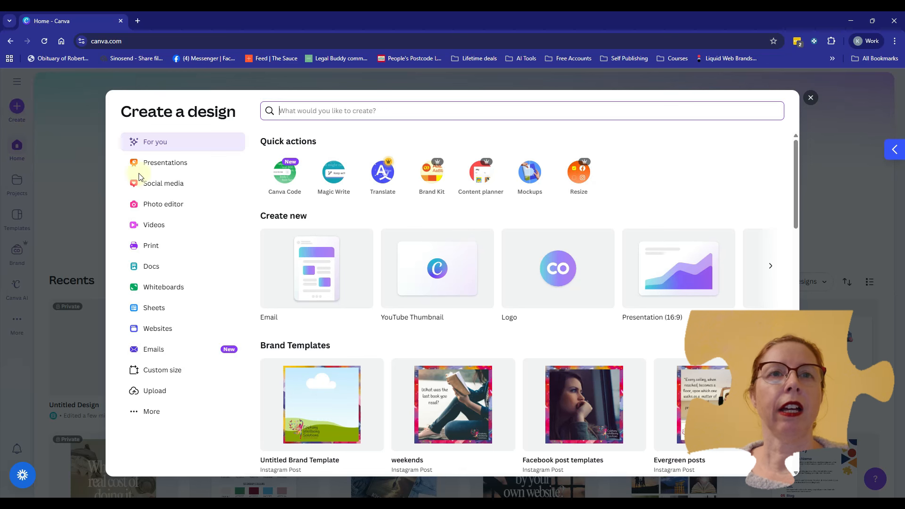
click(150, 269)
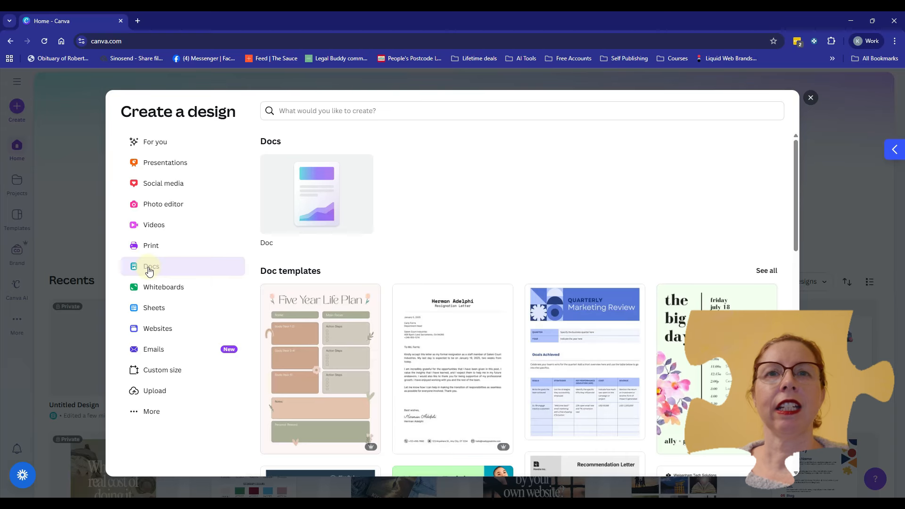
scroll(343, 260, down, 10)
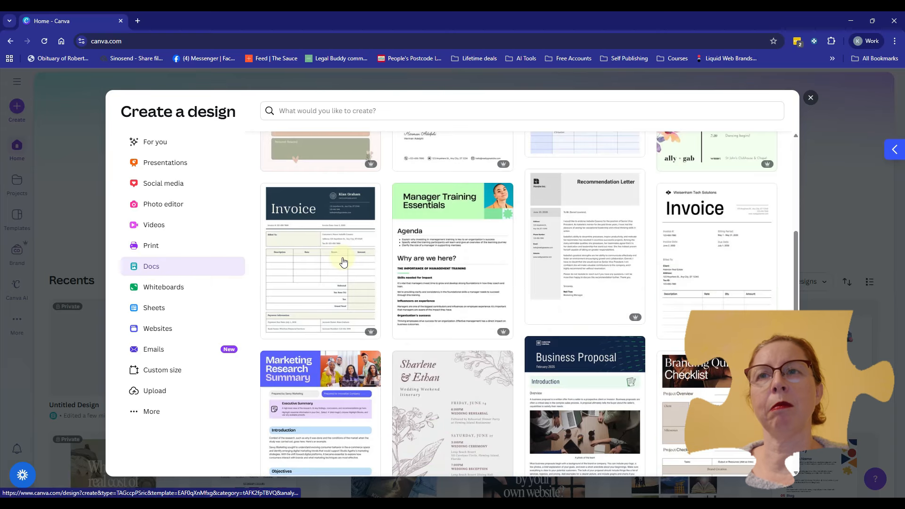
scroll(343, 262, up, 10)
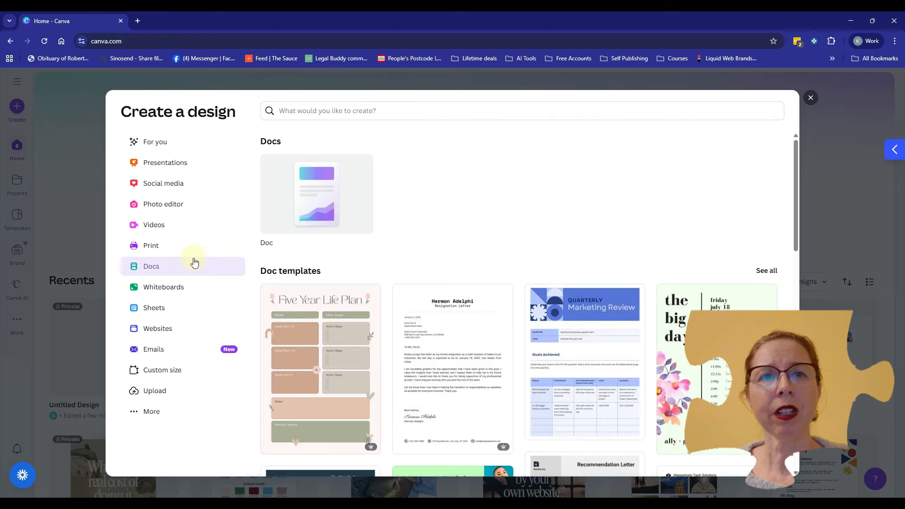
click(165, 371)
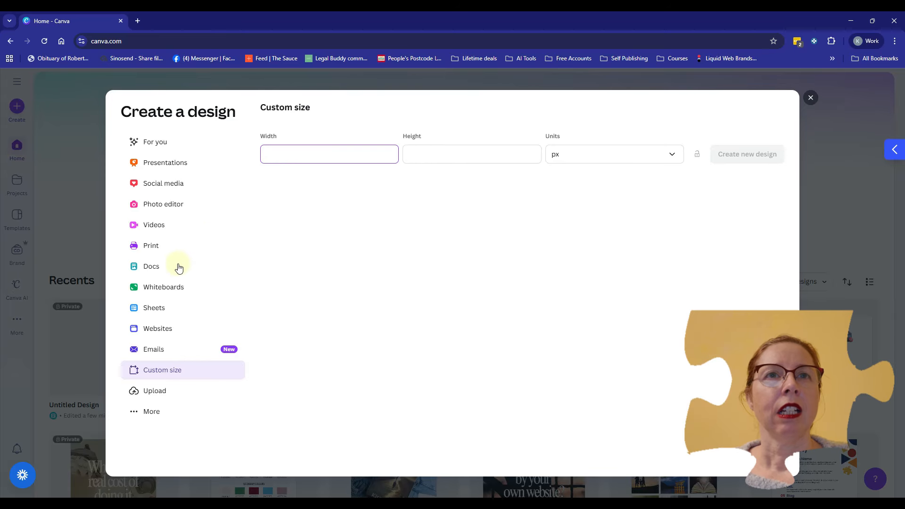
click(153, 269)
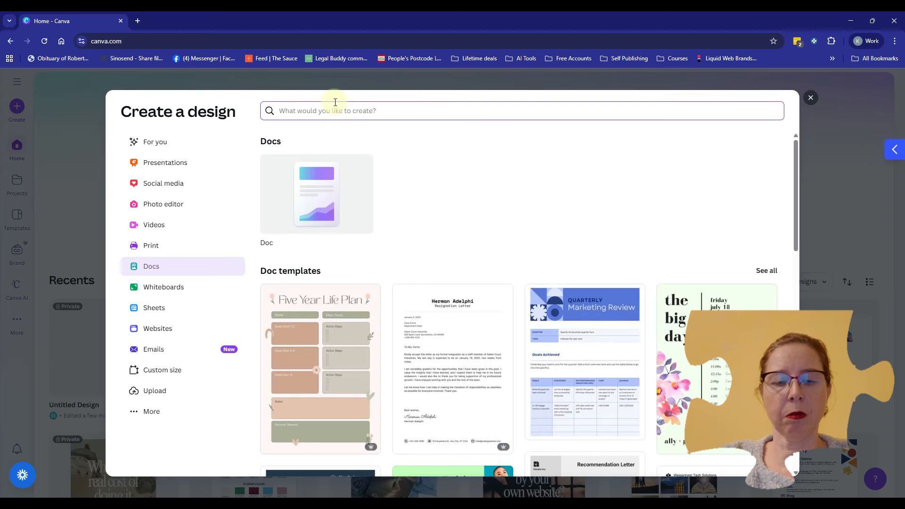
Look up the available document formats for "A4" and for "Letter".
text(A4)
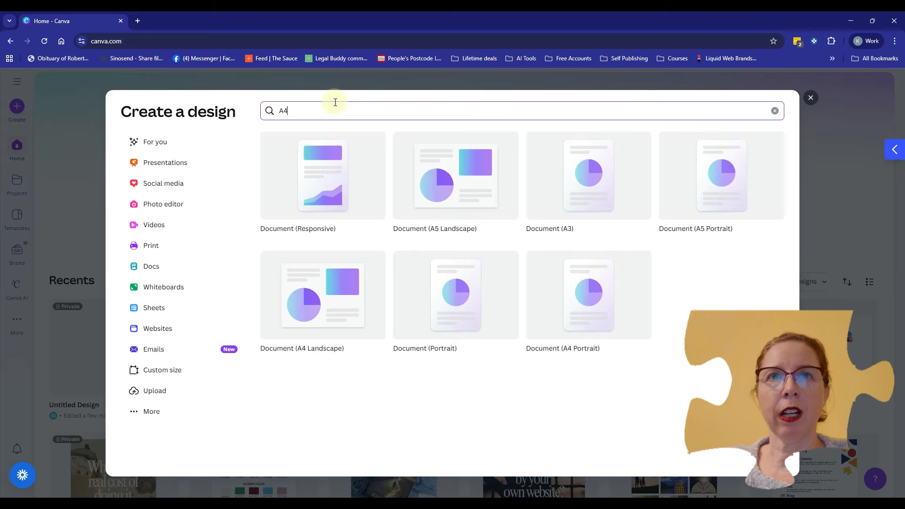
key(BackSpace)
key(BackSpace)
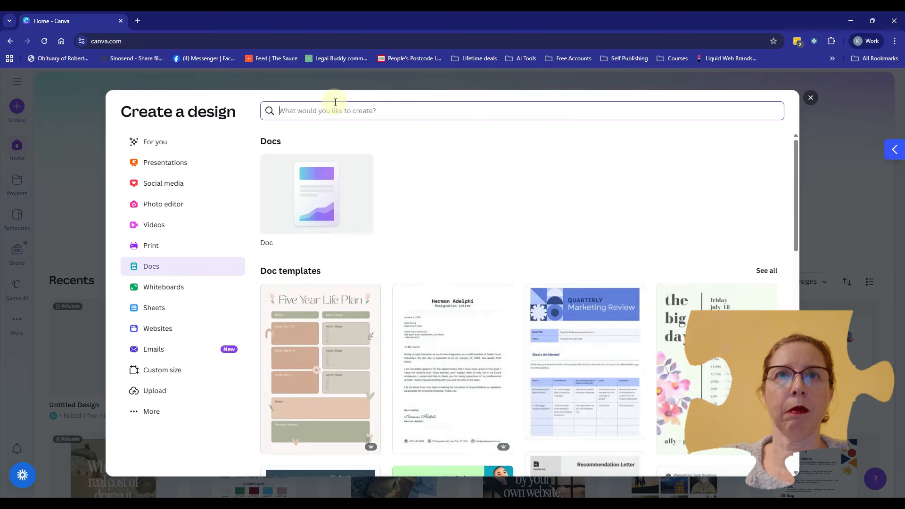
text(Letter)
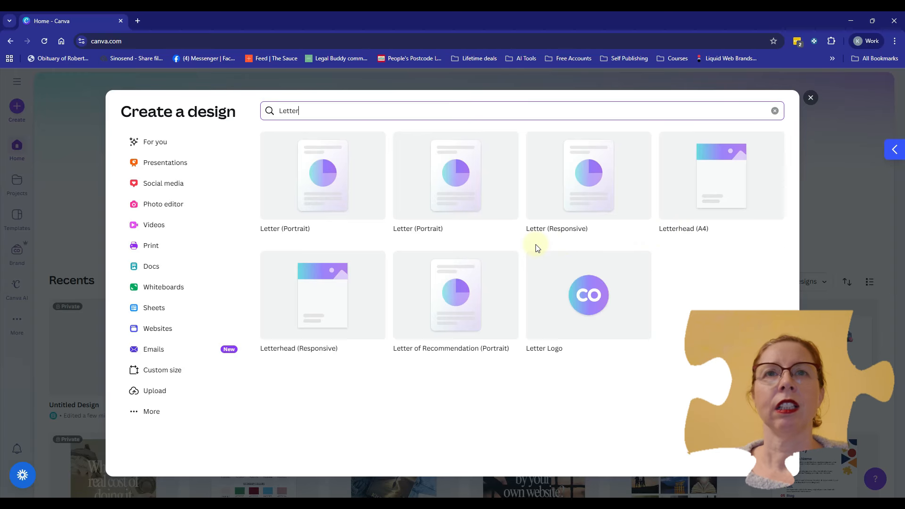
Search the design types for "a4", create a blank Document (A4 Landscape), and dismiss the flyer printing offer.
drag(303, 115, 275, 114)
text(a4)
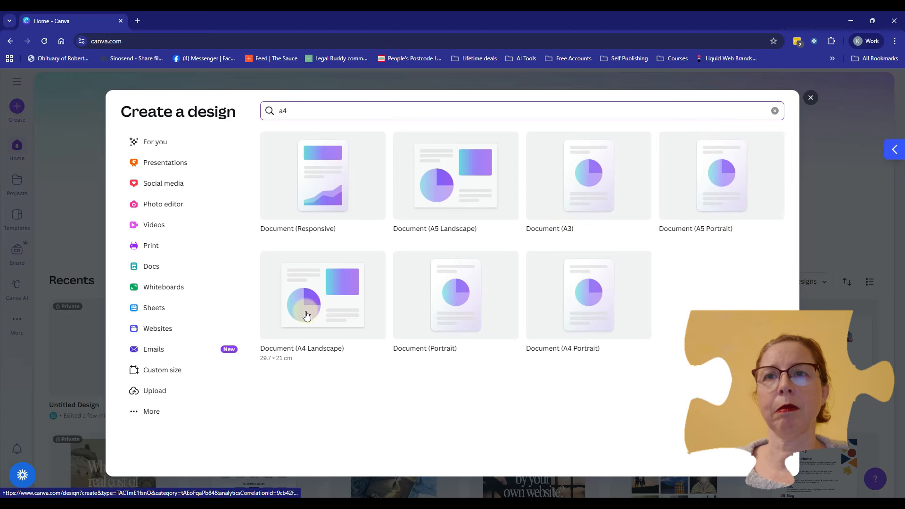
click(306, 315)
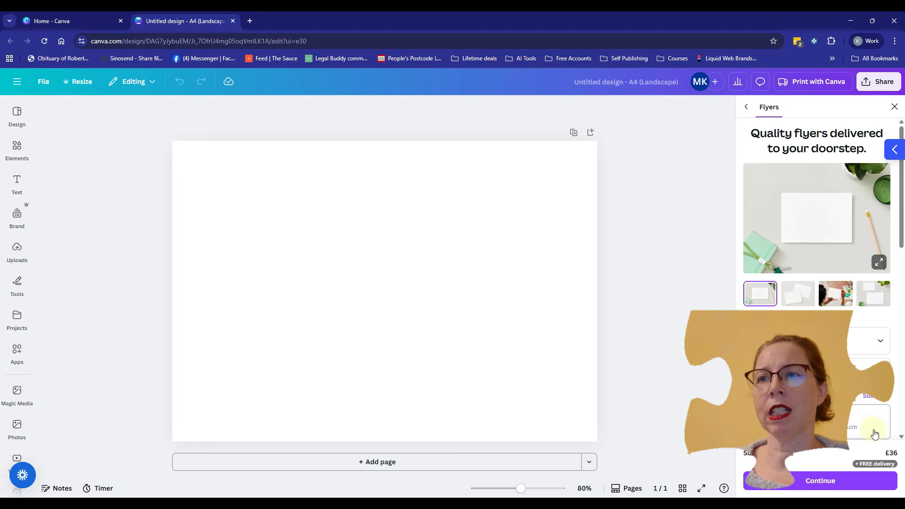
click(895, 107)
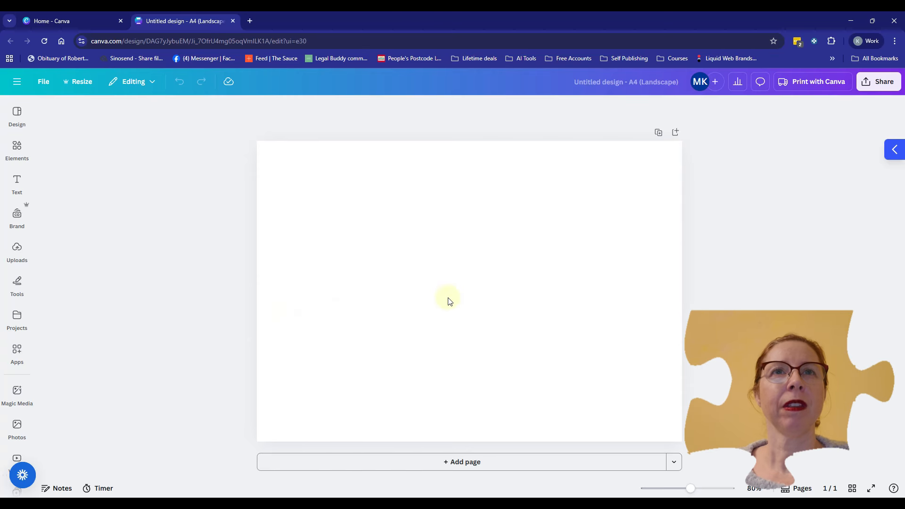
Set the blank page's background to the navy blue from the Business IT Training colour palette.
click(349, 276)
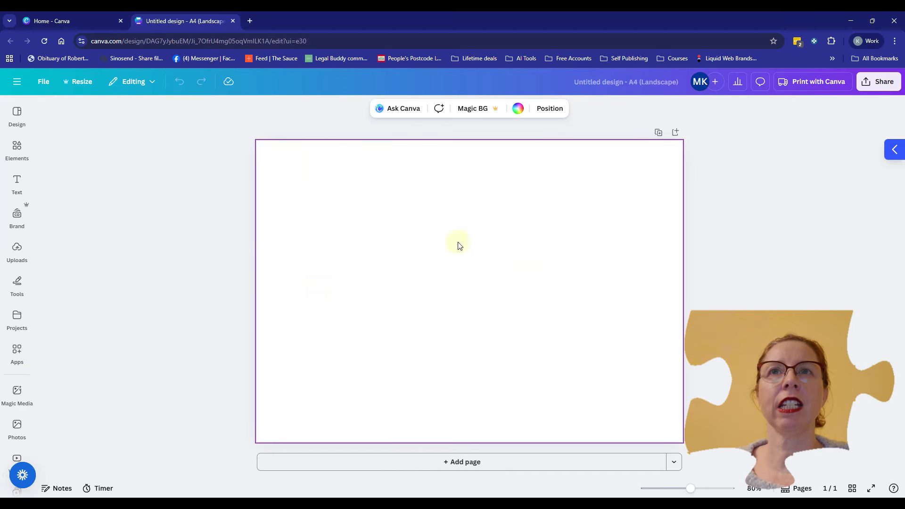
click(519, 109)
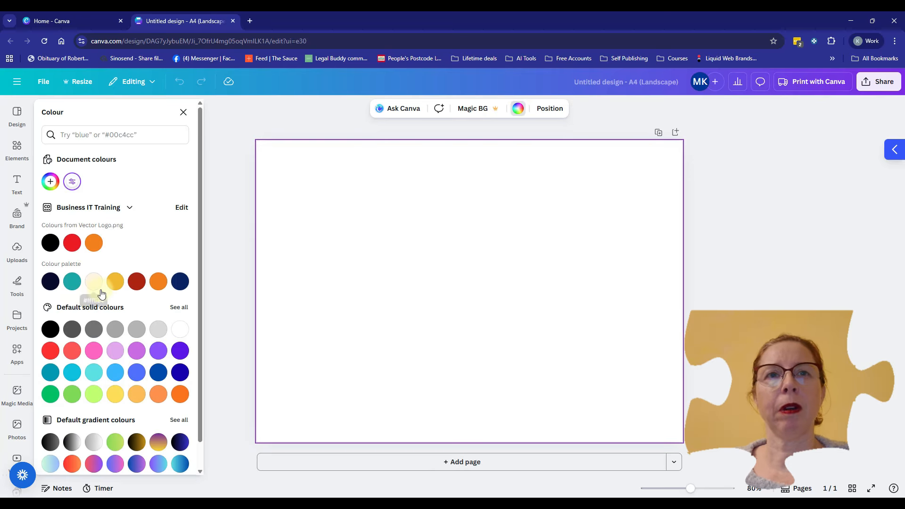
click(180, 282)
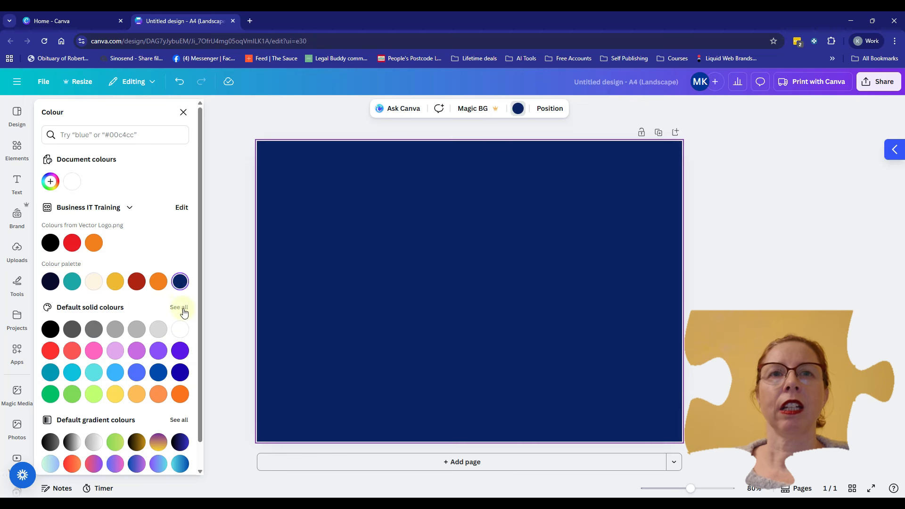
click(227, 313)
click(226, 312)
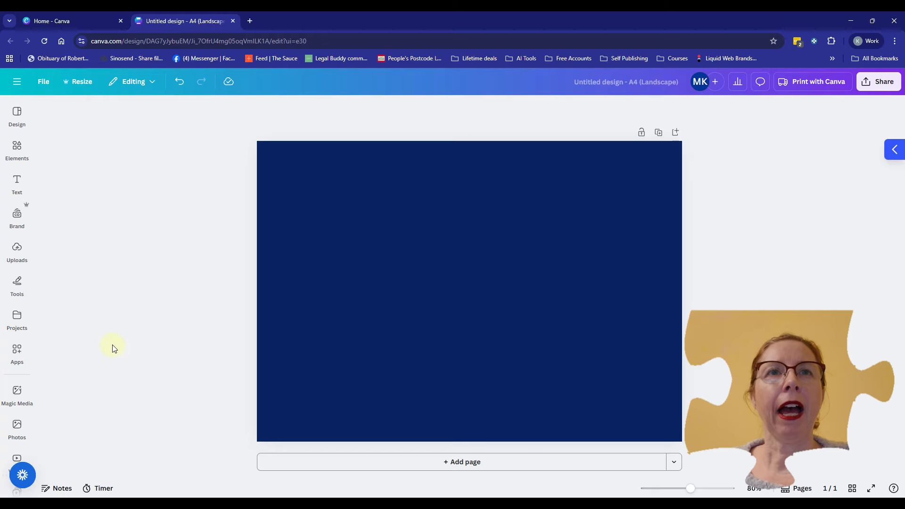
click(16, 149)
click(17, 181)
click(17, 250)
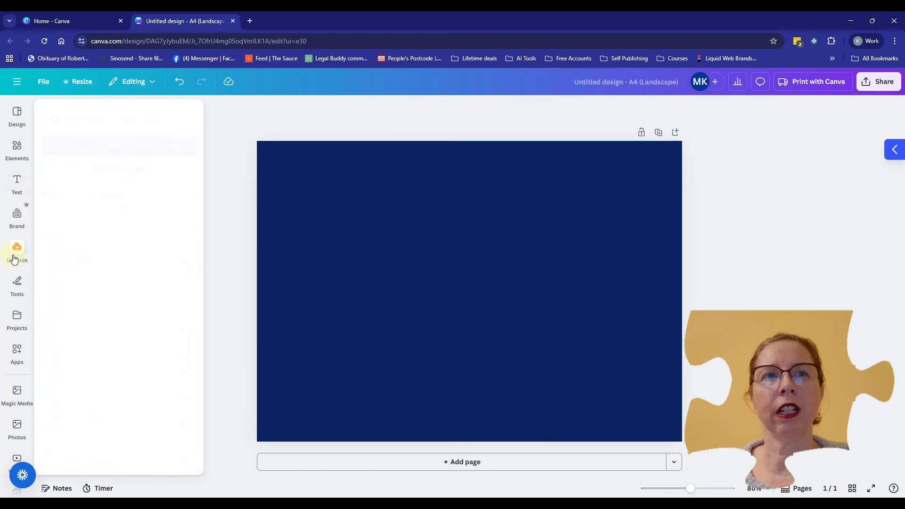
click(17, 284)
click(15, 318)
click(17, 284)
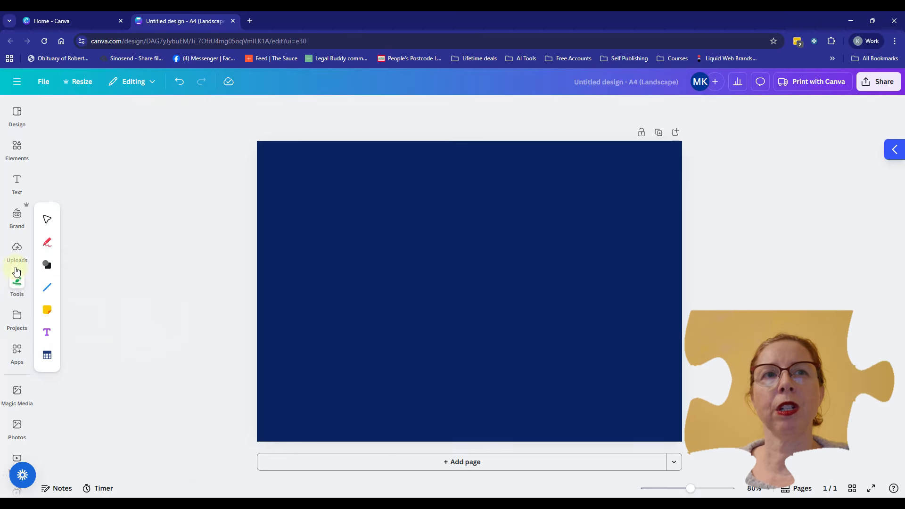
click(17, 251)
click(17, 218)
click(17, 184)
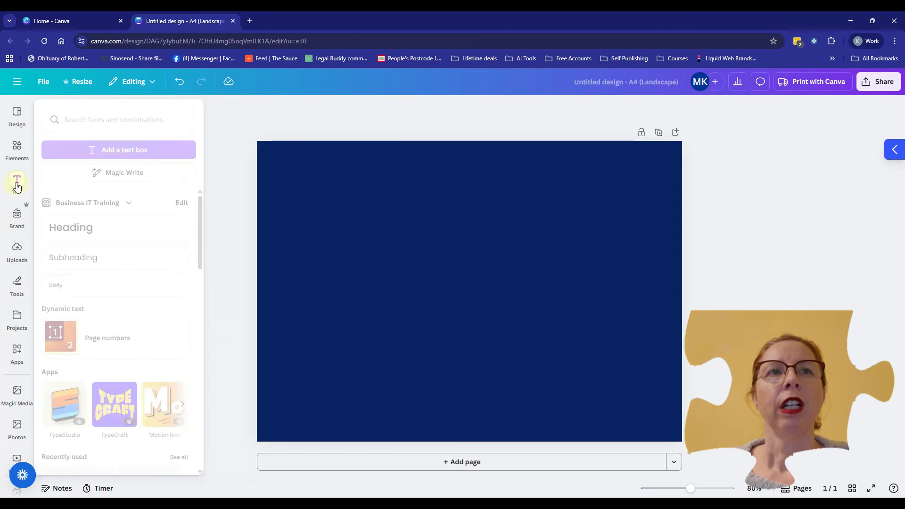
click(18, 158)
Browse the text font combinations and add the orange and teal "BOLD moves" combination to the page.
click(17, 182)
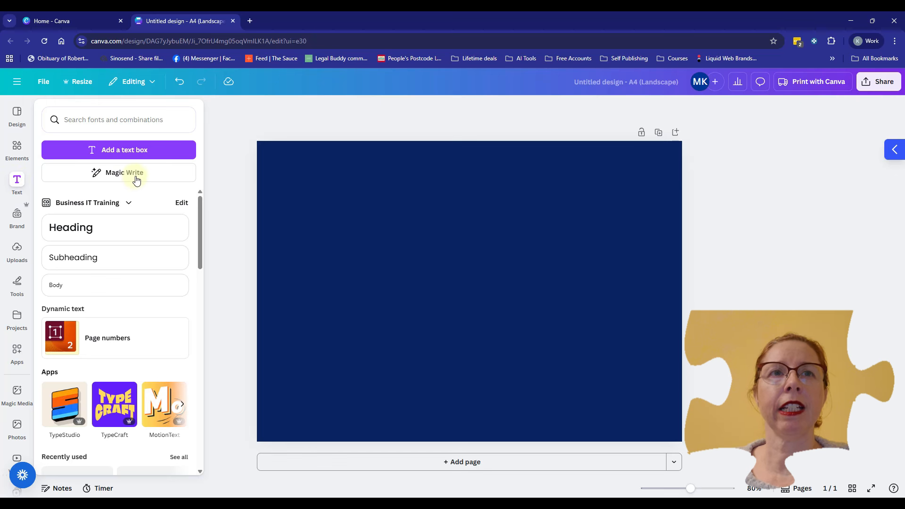
scroll(93, 310, down, 5)
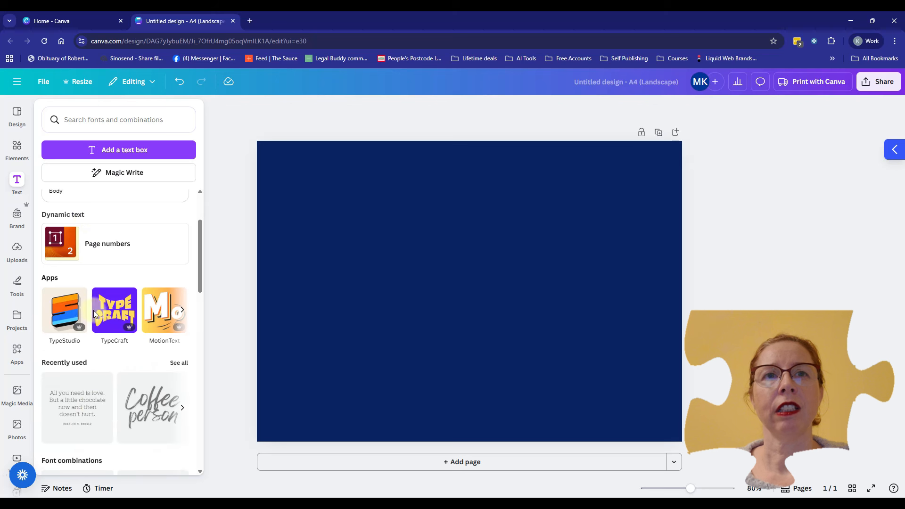
scroll(93, 310, down, 6)
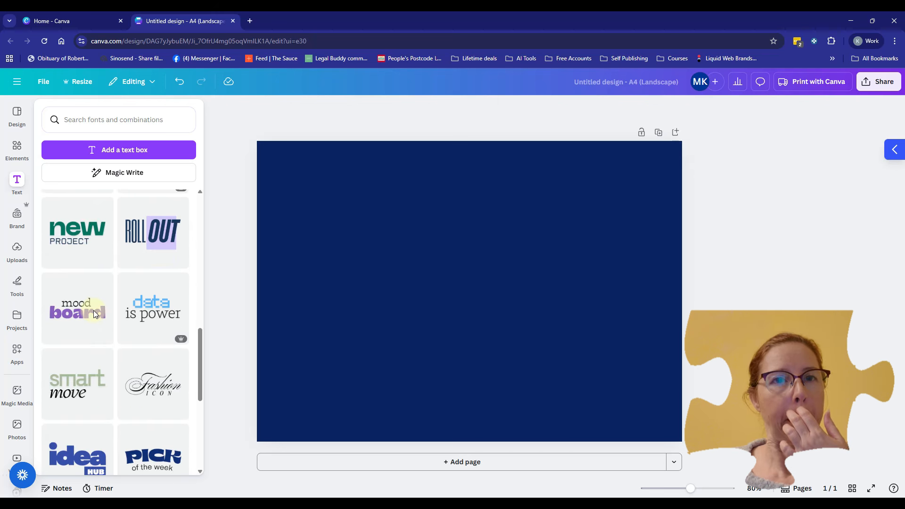
scroll(95, 315, down, 2)
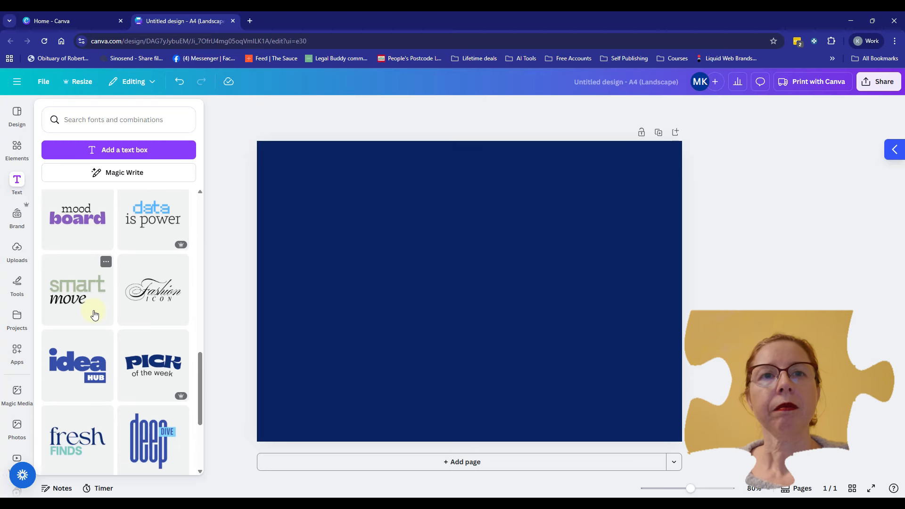
scroll(95, 315, down, 7)
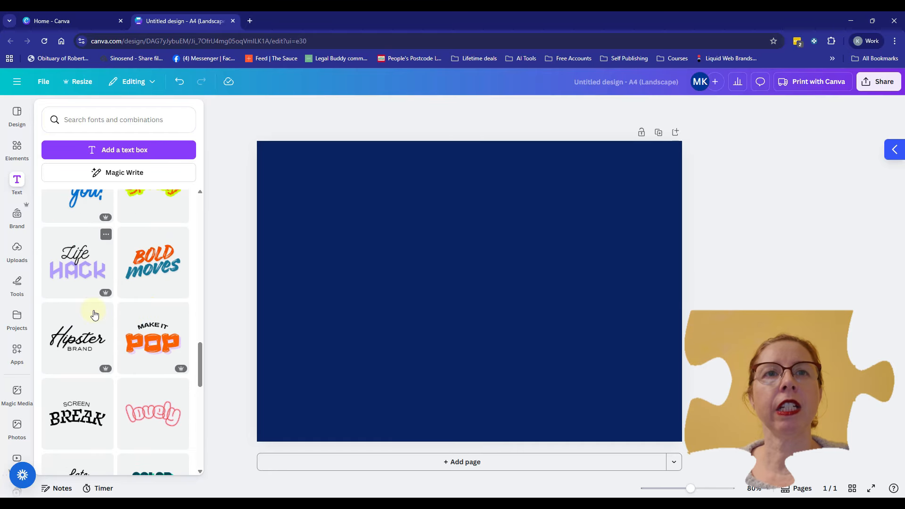
scroll(94, 315, down, 3)
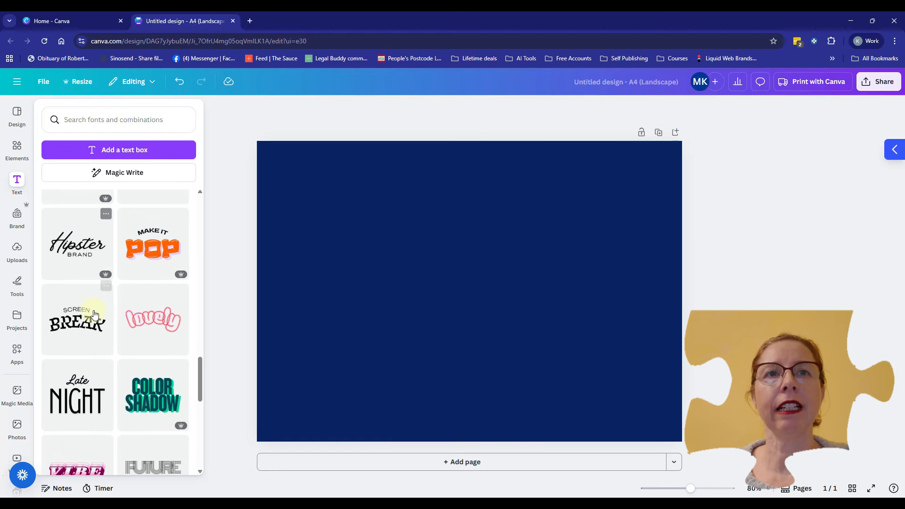
scroll(95, 315, up, 3)
click(155, 261)
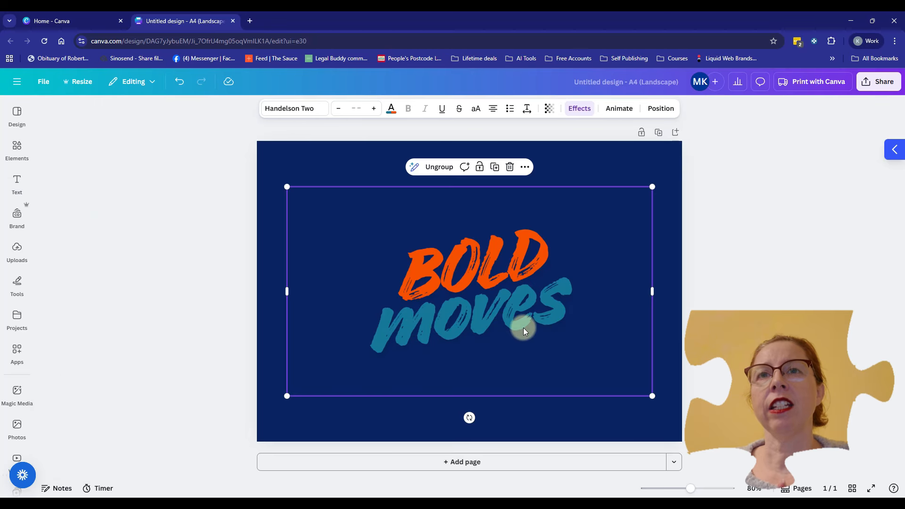
Replace the orange word "BOLD" in the text combination with "2026".
double_click(486, 276)
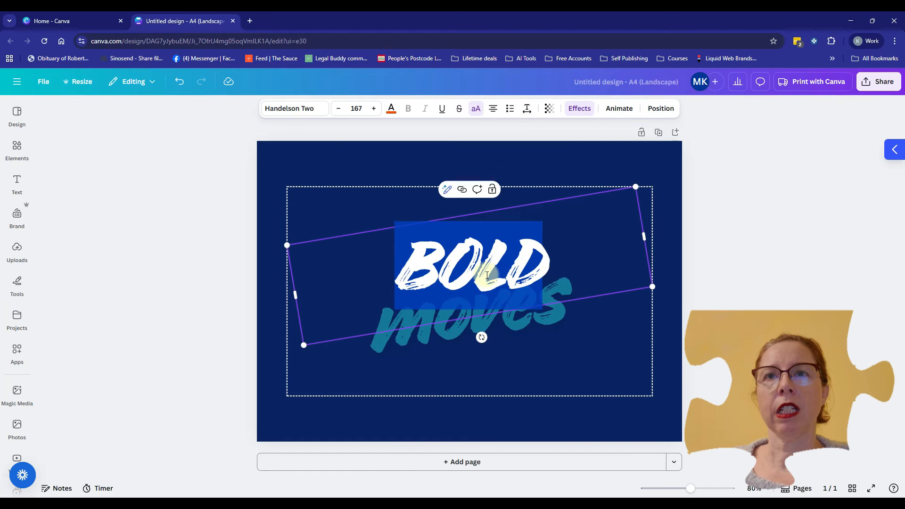
click(487, 275)
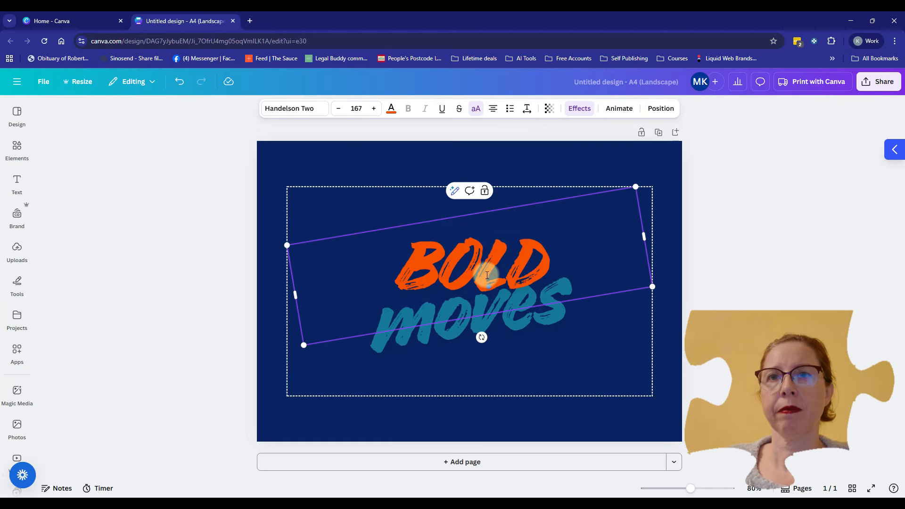
key(BackSpace)
key(BackSpace)
key(BackSpace)
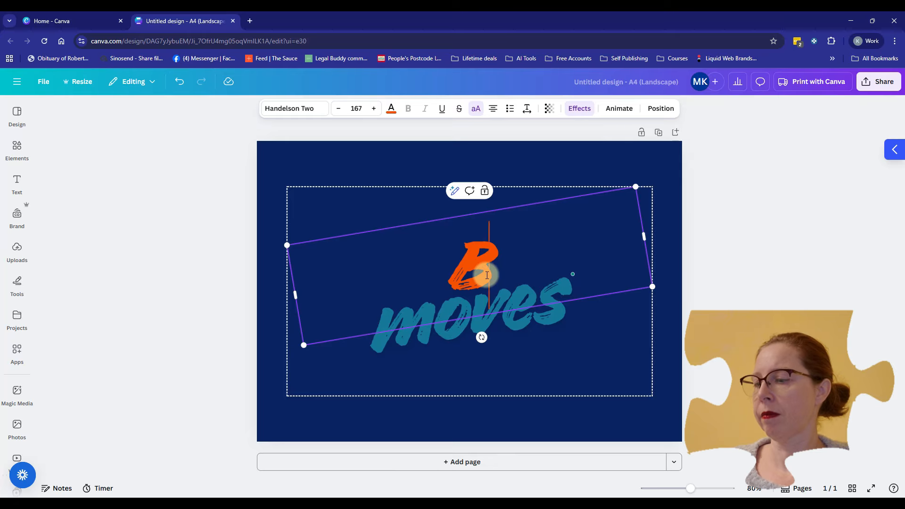
key(BackSpace)
text(202)
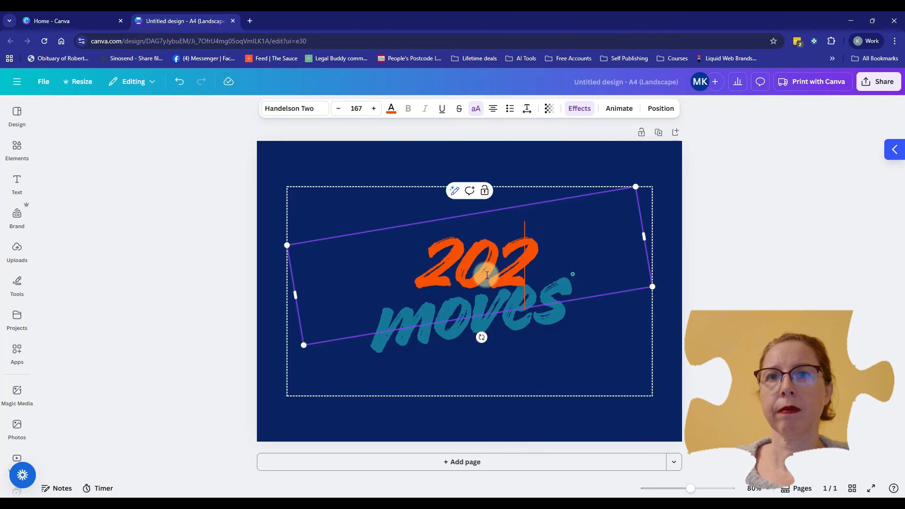
text(6)
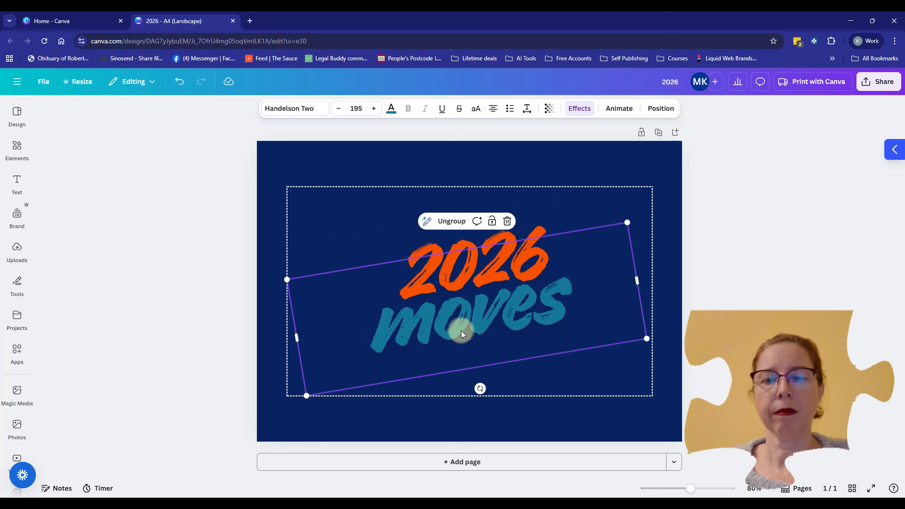
Replace the teal word "moves" with "Vision" and select the orange "2026" text.
double_click(462, 332)
text(Vision)
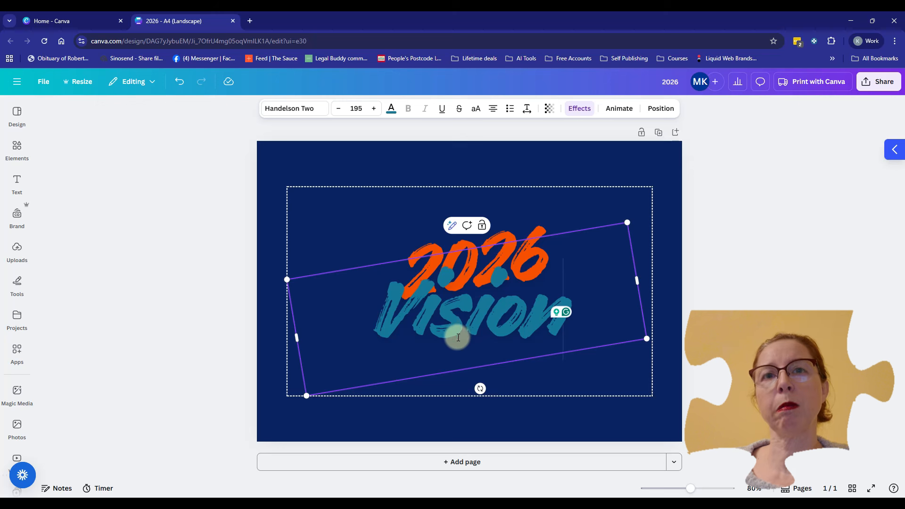
click(259, 351)
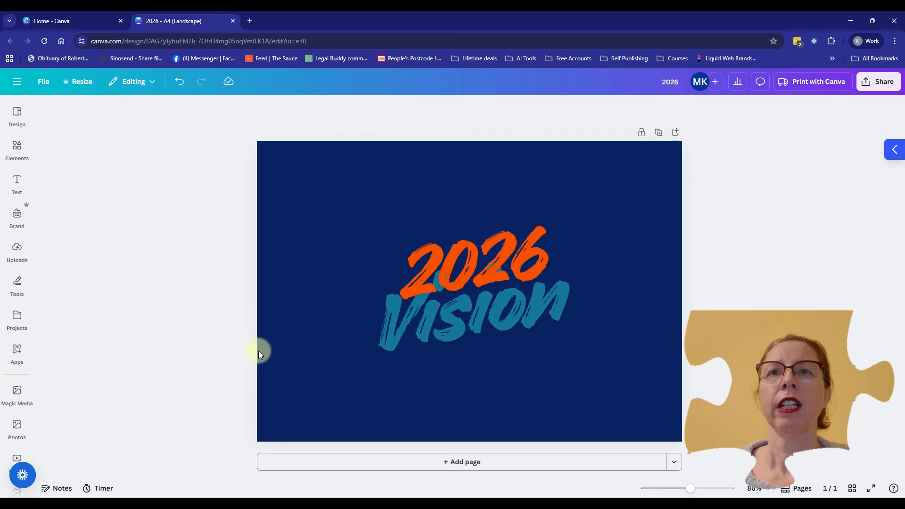
click(499, 278)
click(493, 274)
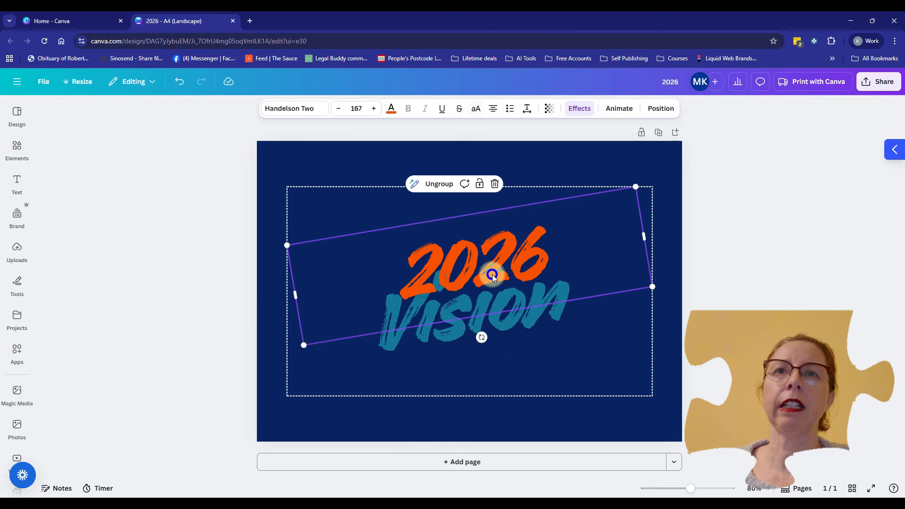
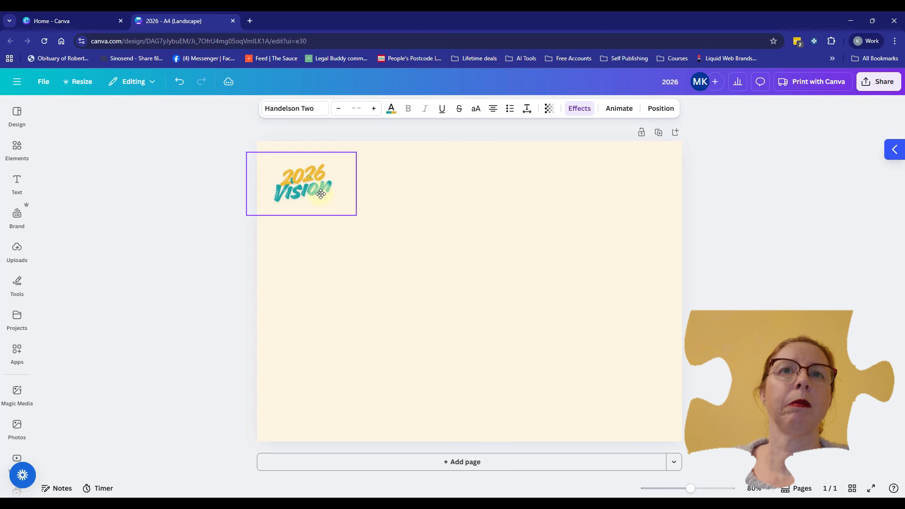
Shift the "2026 Vision" text group slightly so its frame aligns with the page's left edge near the upper corner.
click(403, 249)
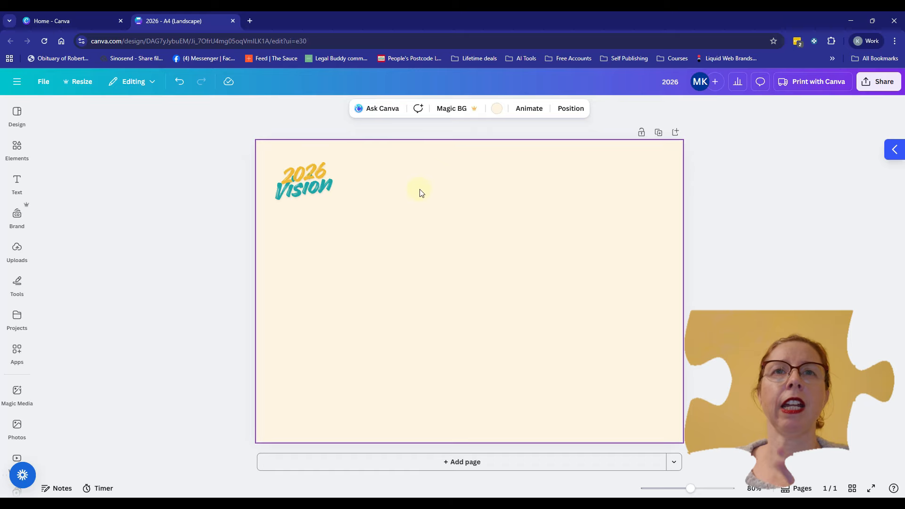
click(302, 179)
mouse_move(314, 180)
mouse_down()
mouse_move(527, 275)
mouse_move(304, 165)
mouse_move(313, 179)
mouse_up()
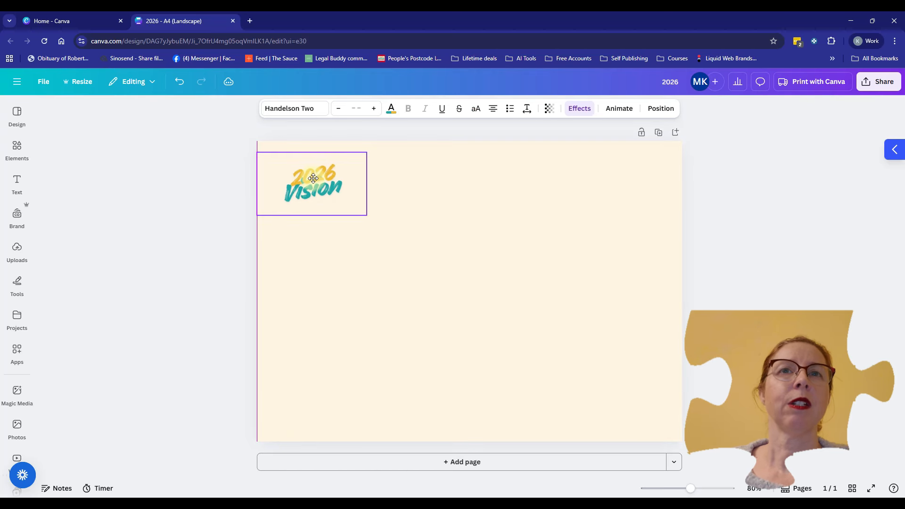
click(394, 244)
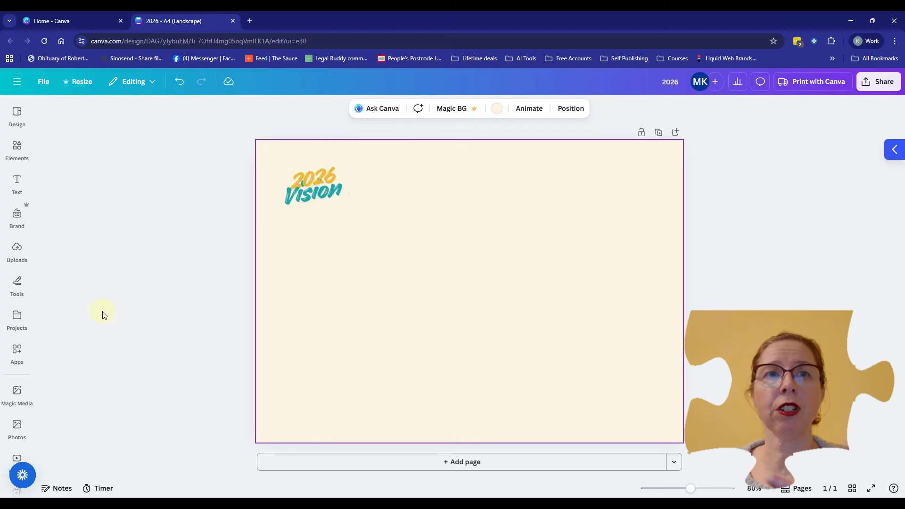
click(17, 252)
click(17, 283)
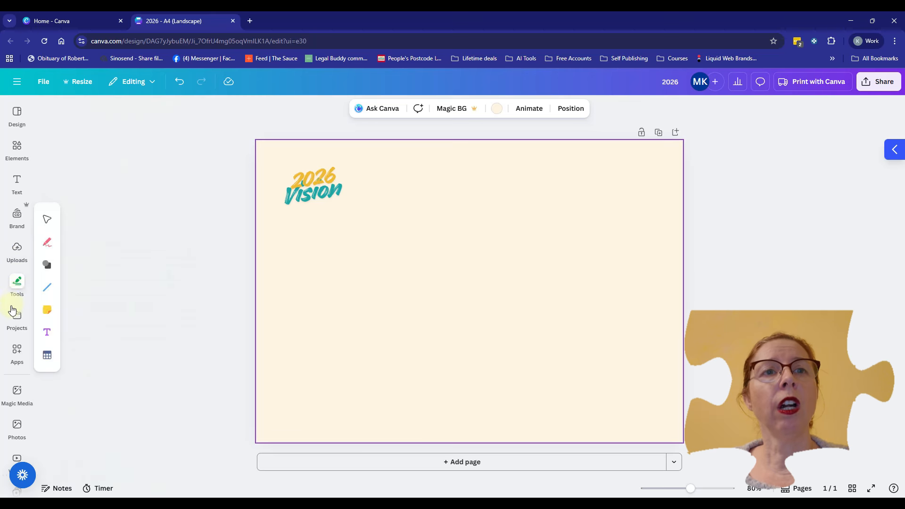
click(13, 311)
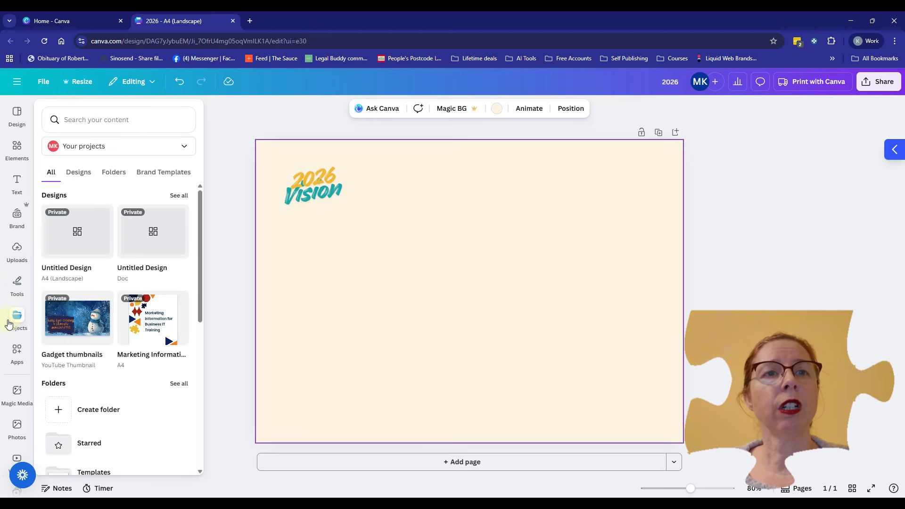
click(17, 370)
click(19, 392)
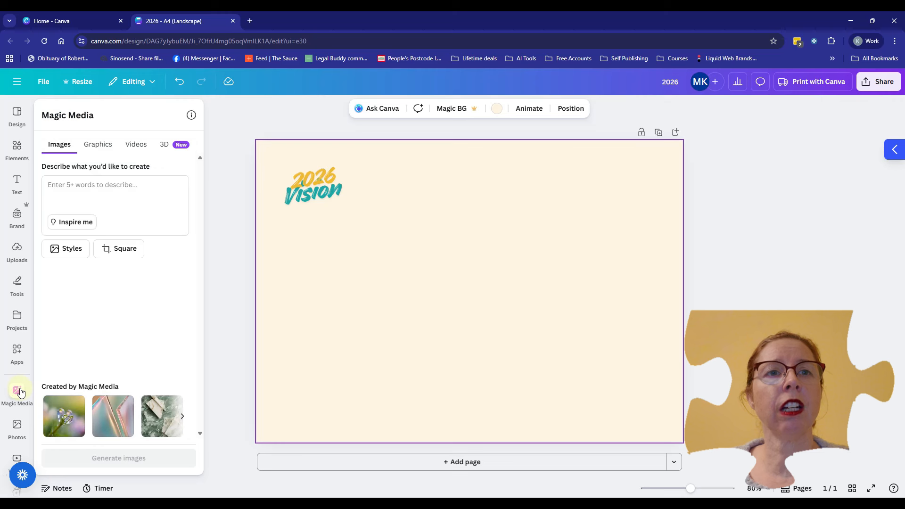
Search the stock photos for "beach".
scroll(21, 392, down, 1)
click(21, 390)
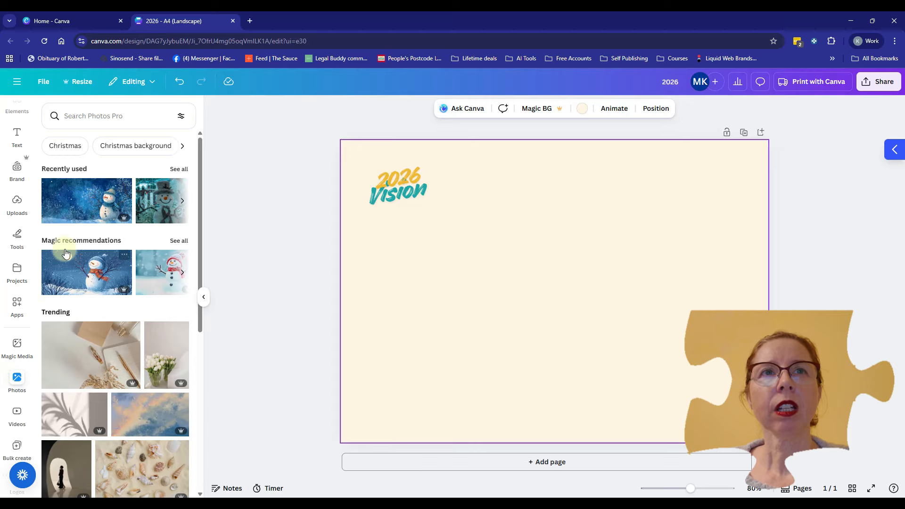
click(89, 115)
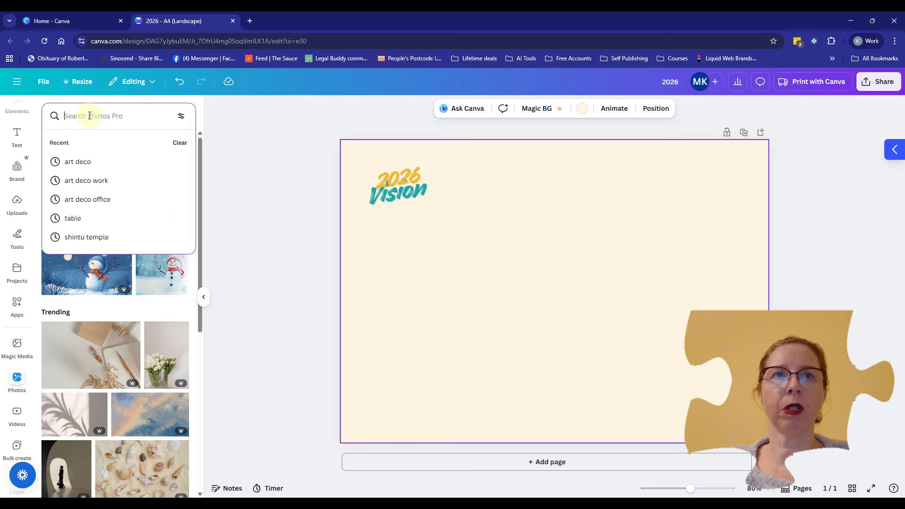
text(beach)
key(Return)
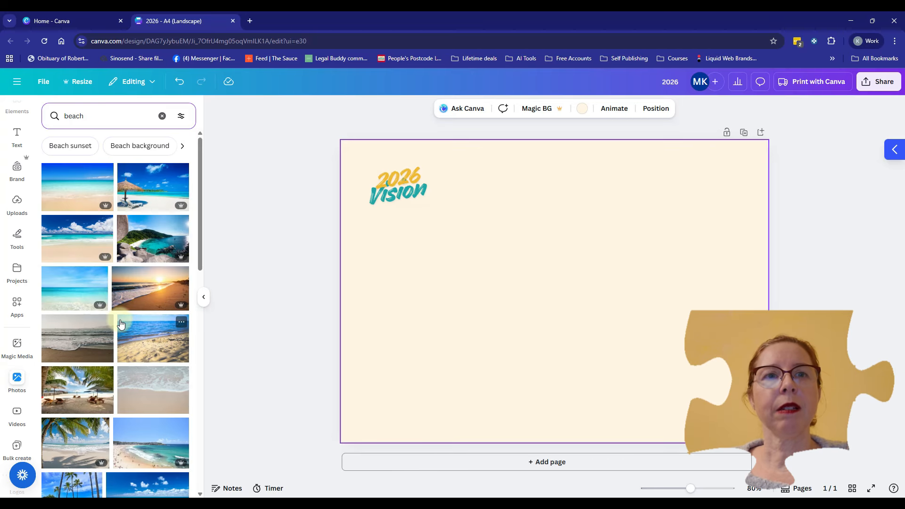
Add the beach photo with palm trees and sun loungers, scaled down and placed in the page's upper-right area.
click(77, 393)
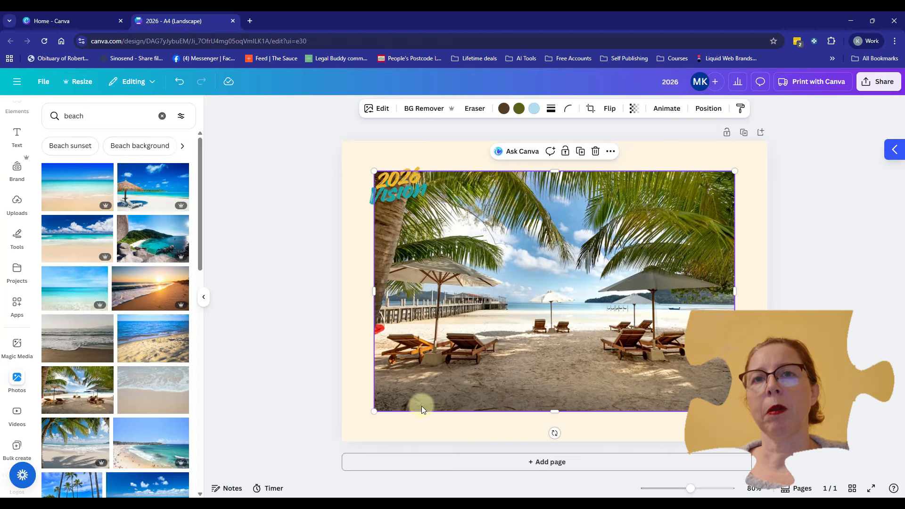
drag(374, 408, 587, 238)
mouse_move(643, 225)
mouse_down()
mouse_move(627, 236)
mouse_move(645, 208)
mouse_up()
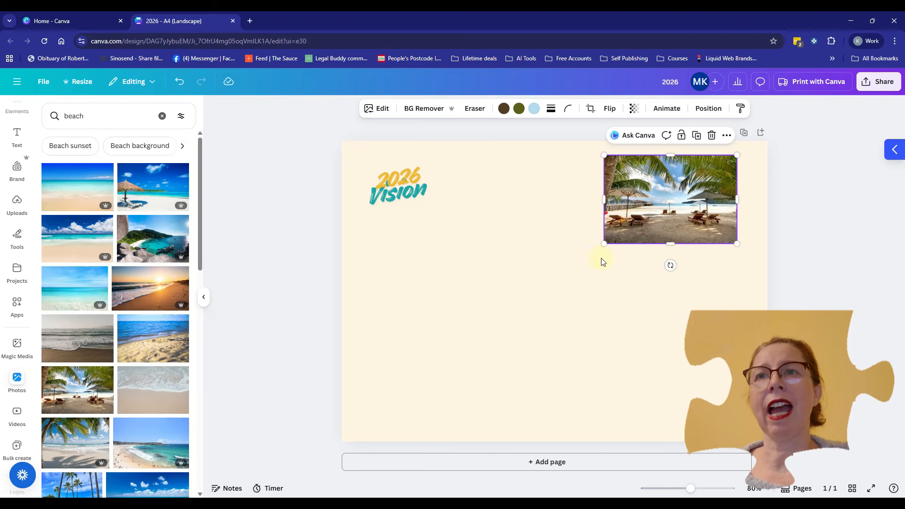
click(463, 291)
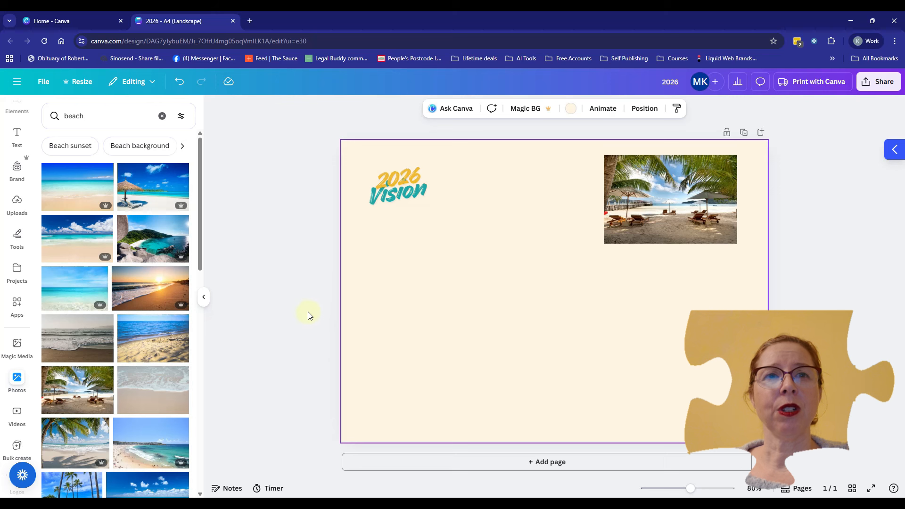
Add the rocky turquoise bay photo, scaled down and placed directly left of the palm beach photo.
click(152, 238)
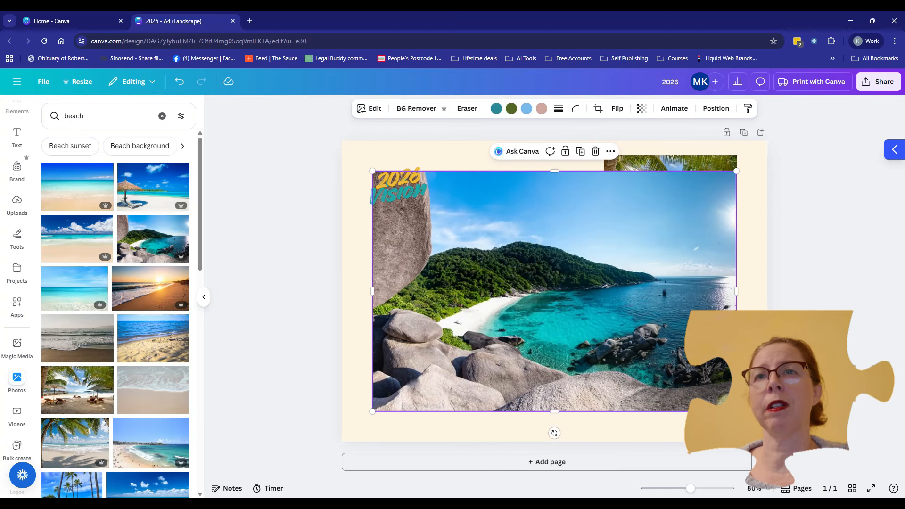
drag(737, 411, 469, 266)
drag(449, 198, 558, 193)
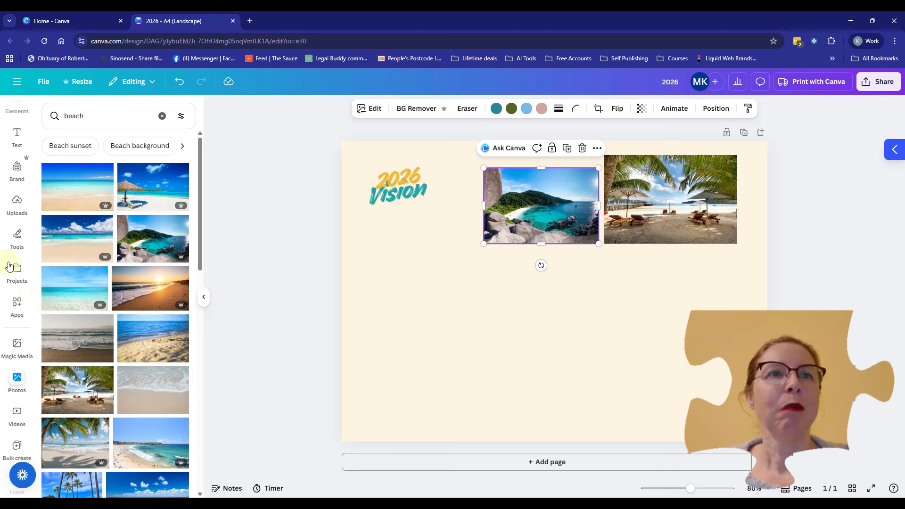
Search the elements for "frame" and show all results in the Frames category.
scroll(17, 222, up, 1)
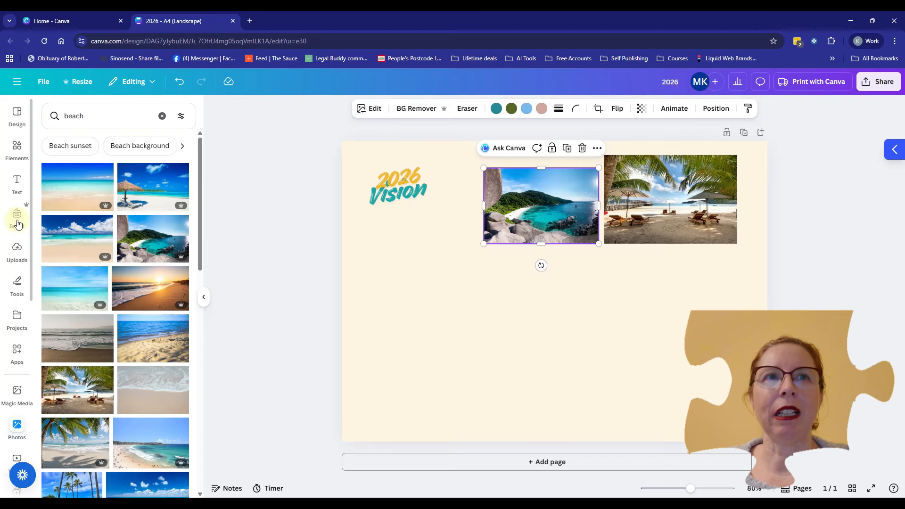
click(16, 150)
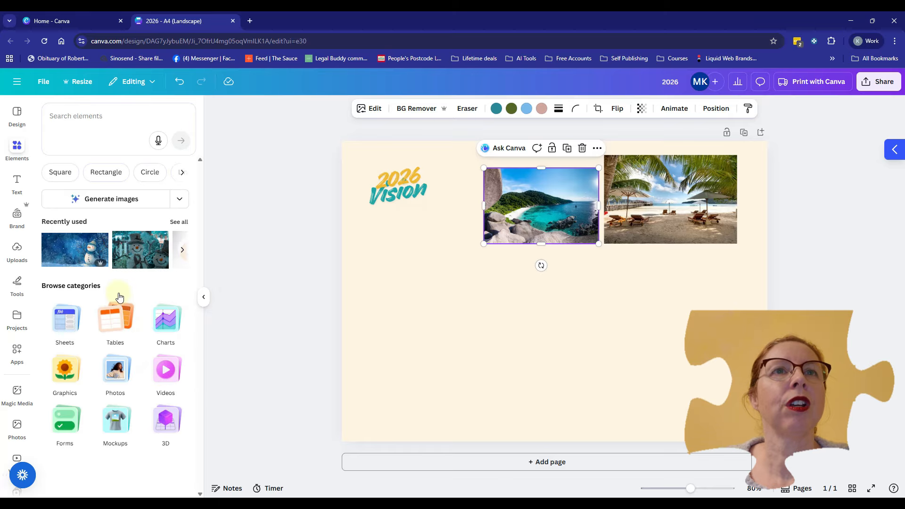
click(82, 120)
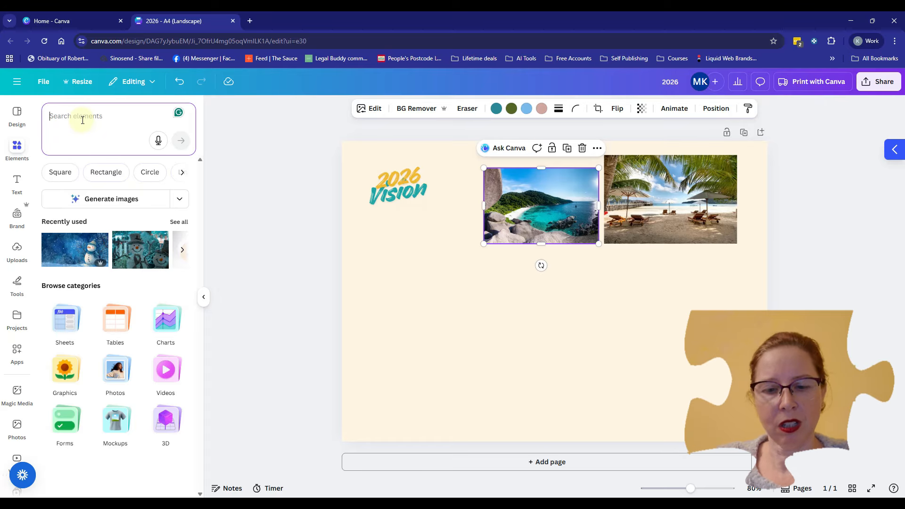
text(fram)
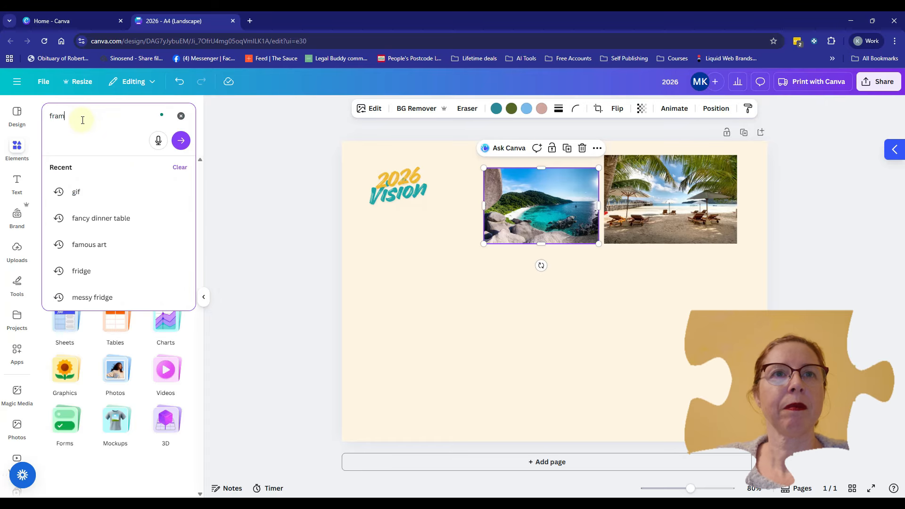
text(e)
key(Return)
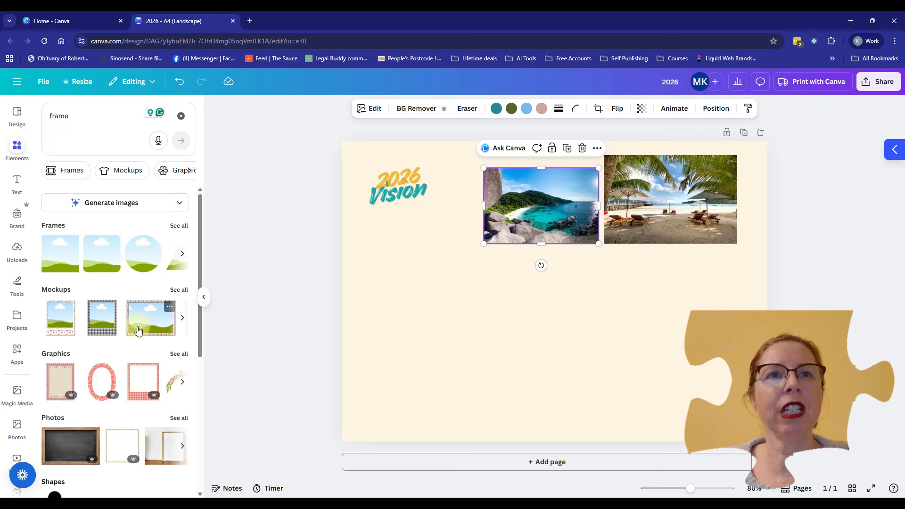
click(175, 226)
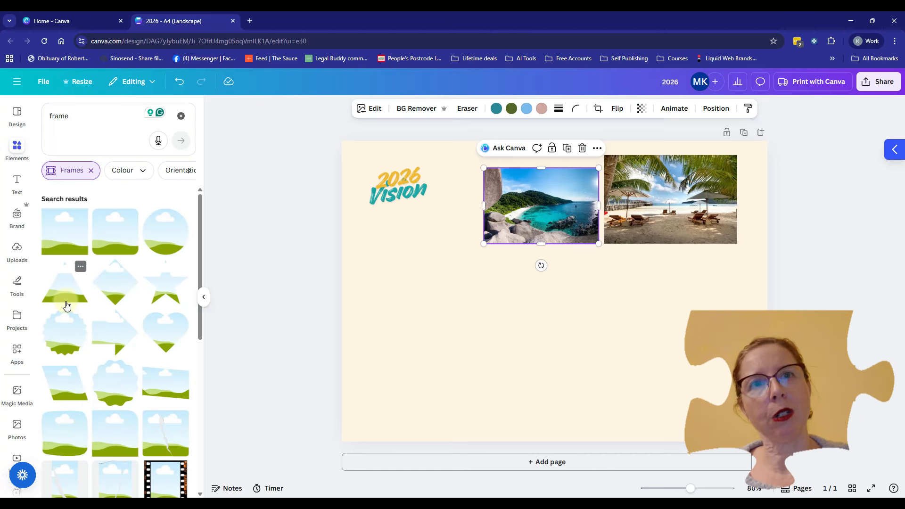
Browse the frame search results for the available shapes, including device, paper, letter, pin and puzzle-piece frames.
scroll(63, 321, down, 4)
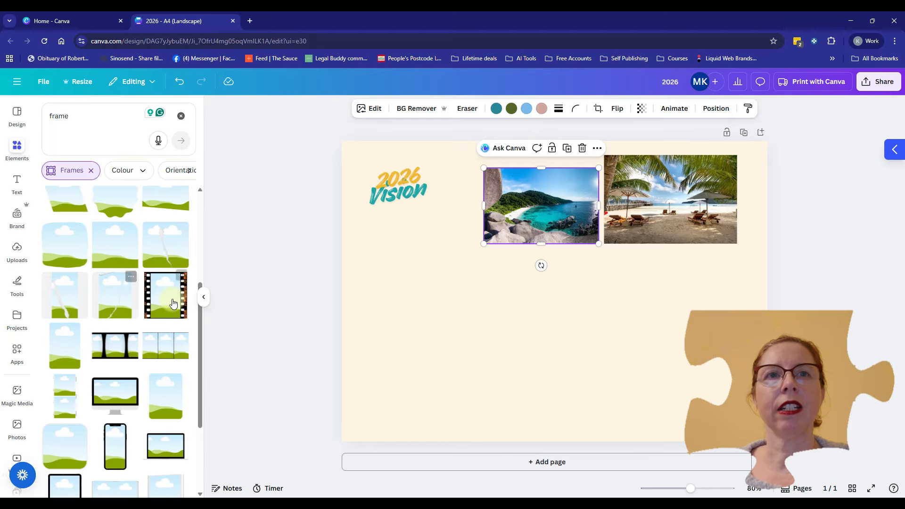
scroll(156, 306, down, 1)
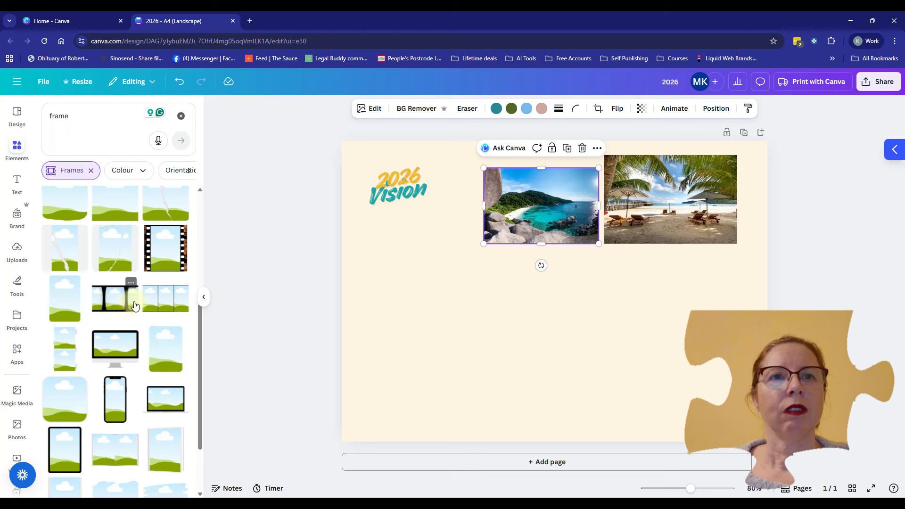
scroll(174, 311, down, 2)
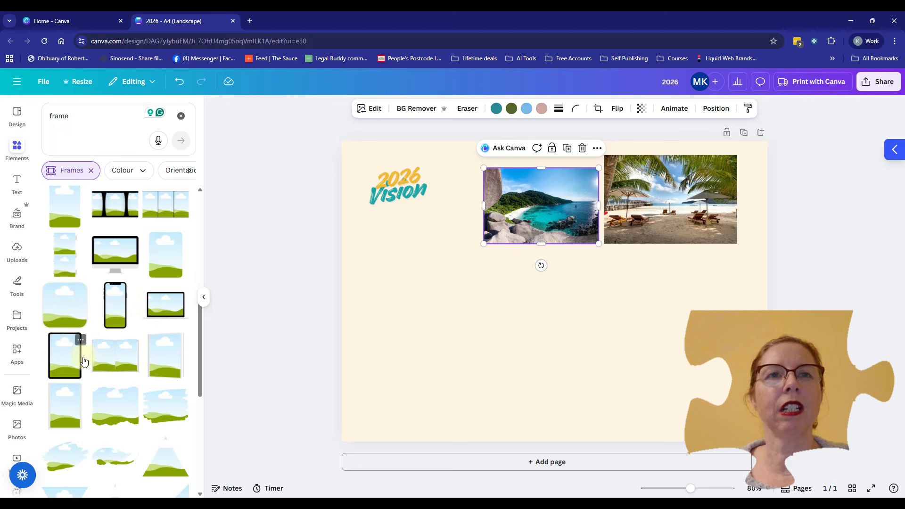
scroll(120, 351, down, 5)
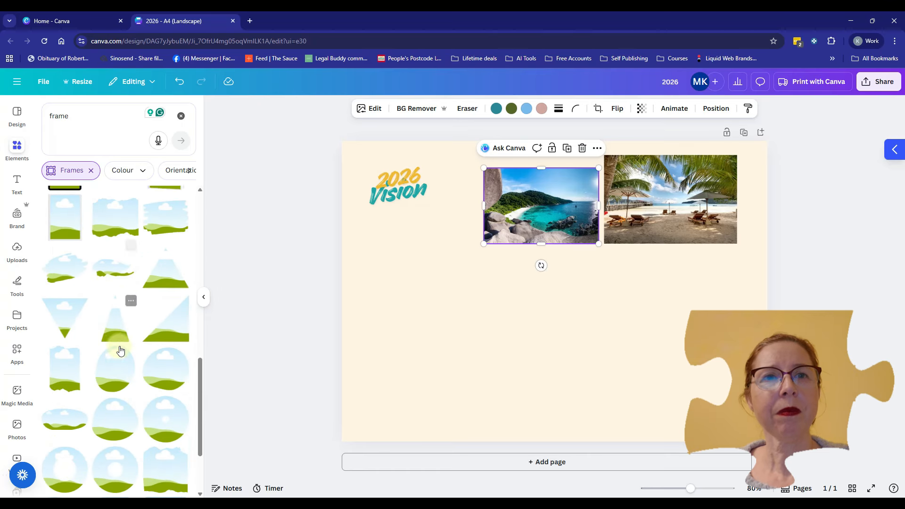
scroll(120, 350, up, 2)
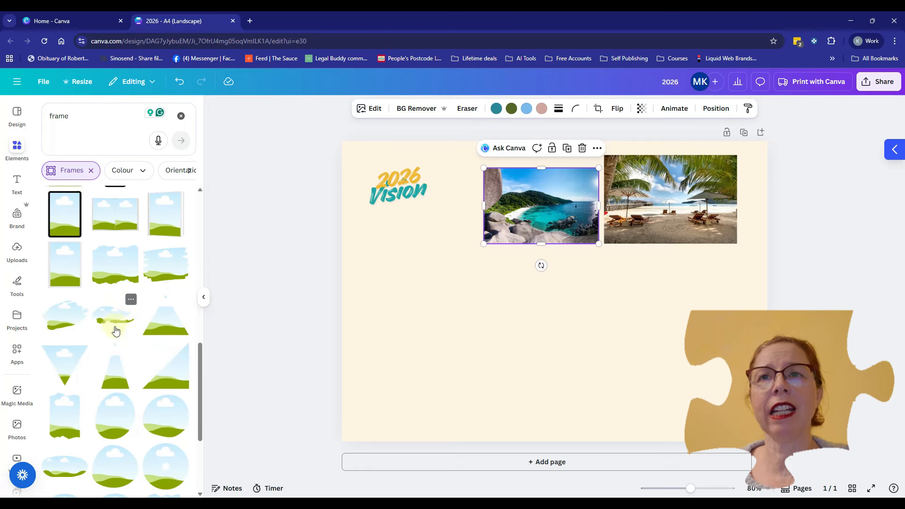
scroll(114, 325, down, 5)
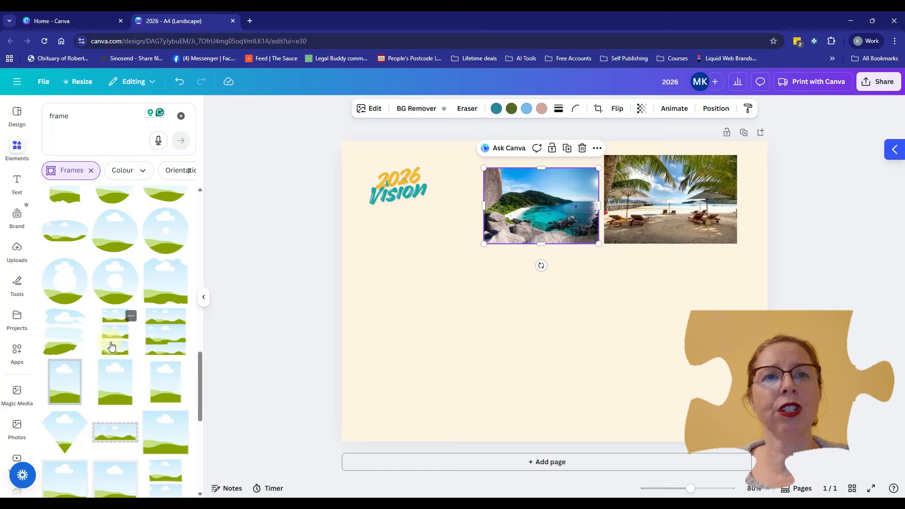
scroll(113, 346, down, 3)
scroll(112, 348, down, 5)
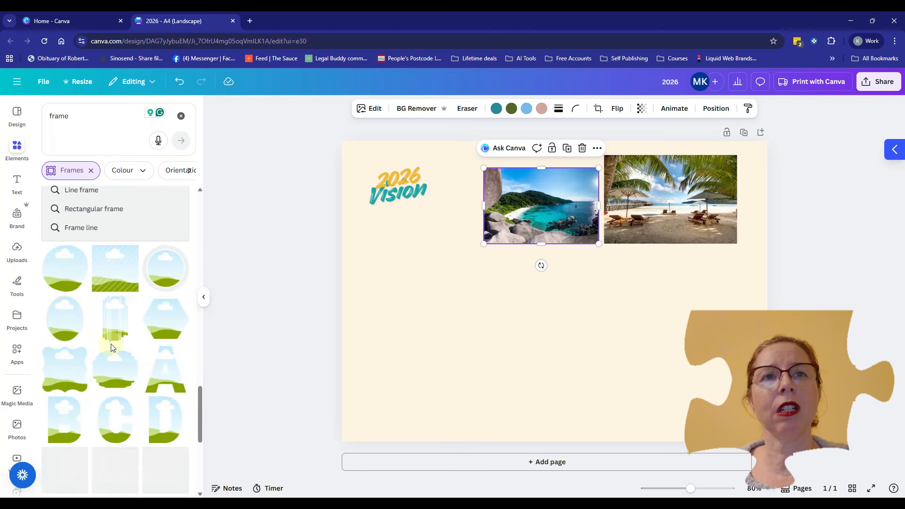
scroll(112, 347, down, 3)
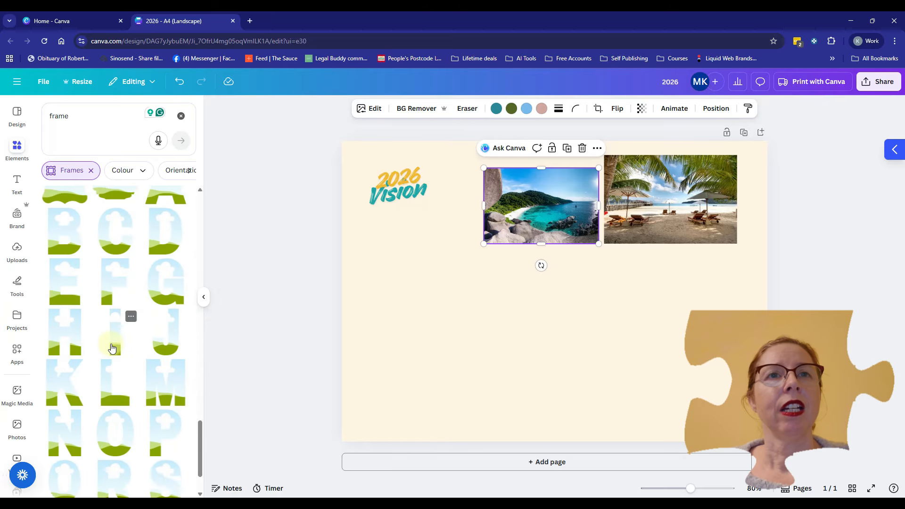
scroll(112, 347, up, 8)
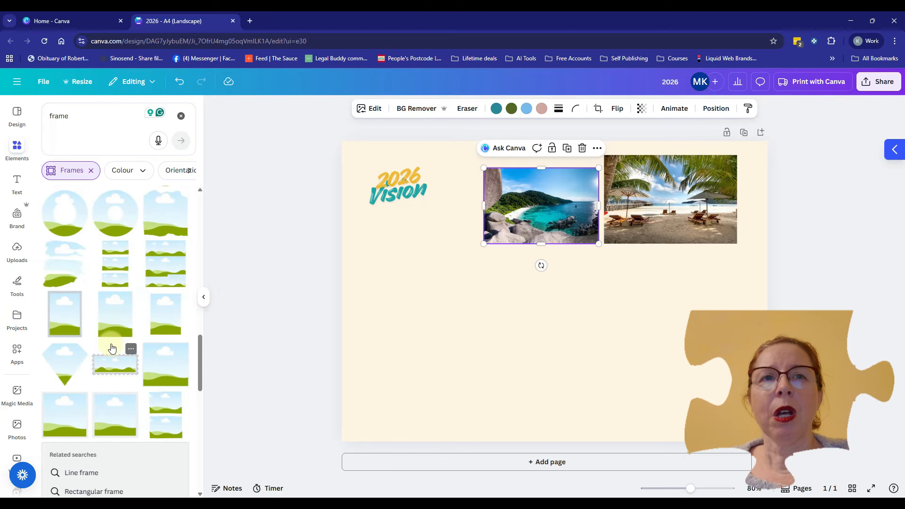
scroll(111, 347, down, 6)
scroll(112, 348, down, 10)
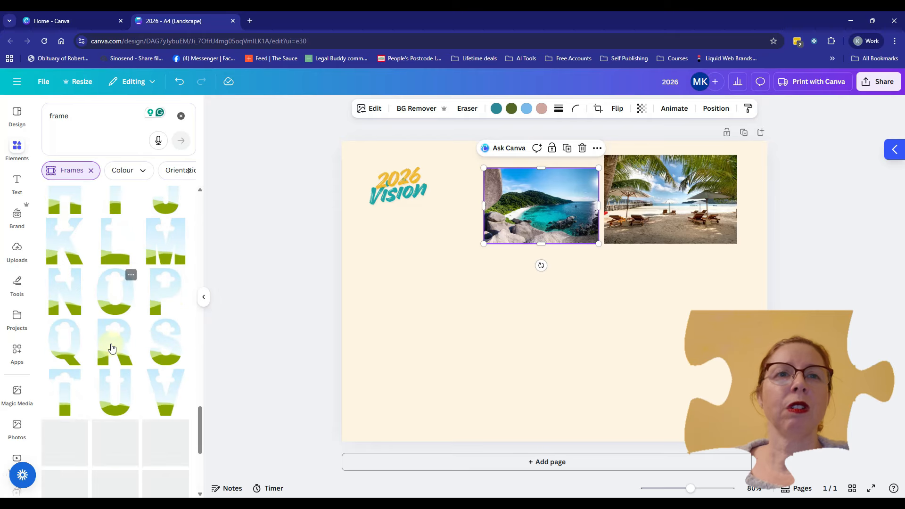
scroll(112, 347, down, 3)
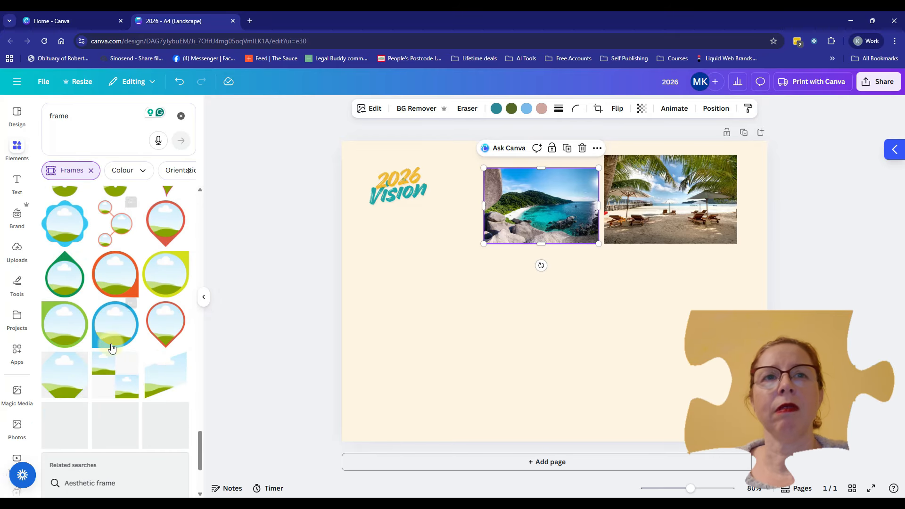
scroll(111, 348, down, 6)
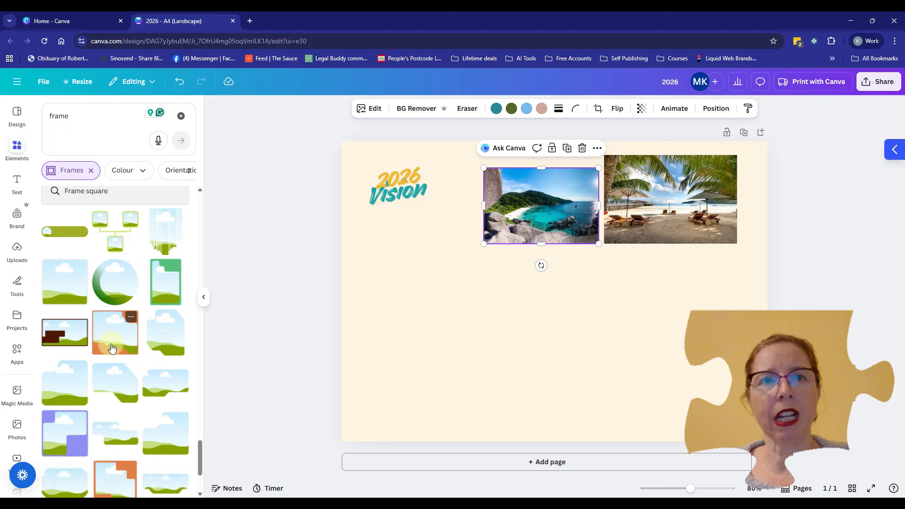
scroll(111, 348, down, 8)
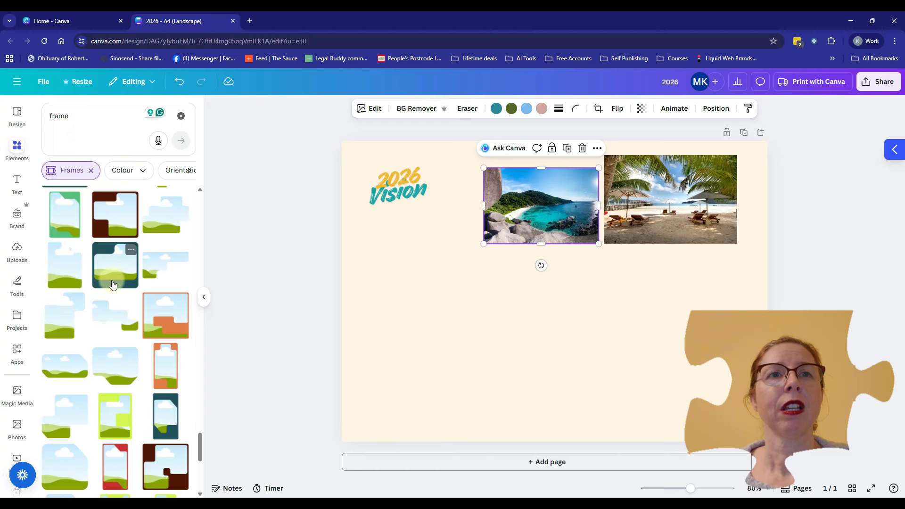
scroll(112, 284, down, 5)
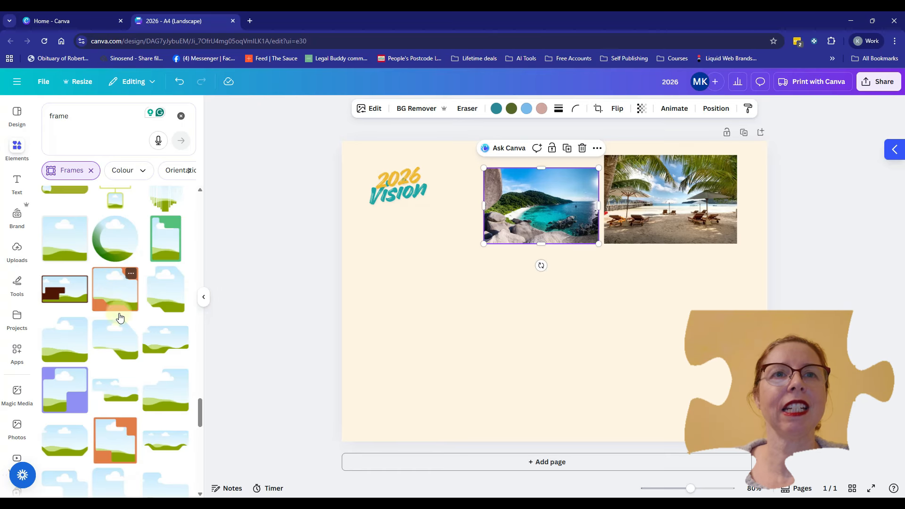
scroll(120, 326, up, 5)
scroll(121, 325, up, 2)
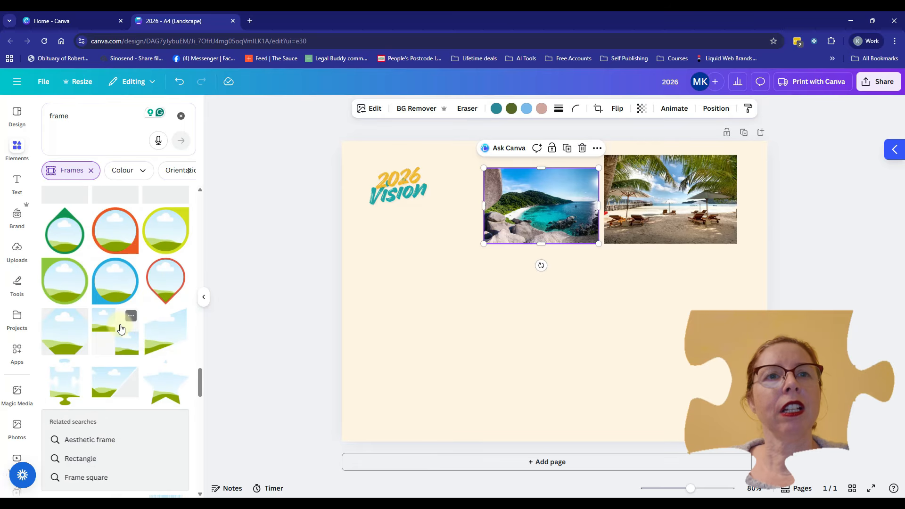
scroll(121, 325, down, 1)
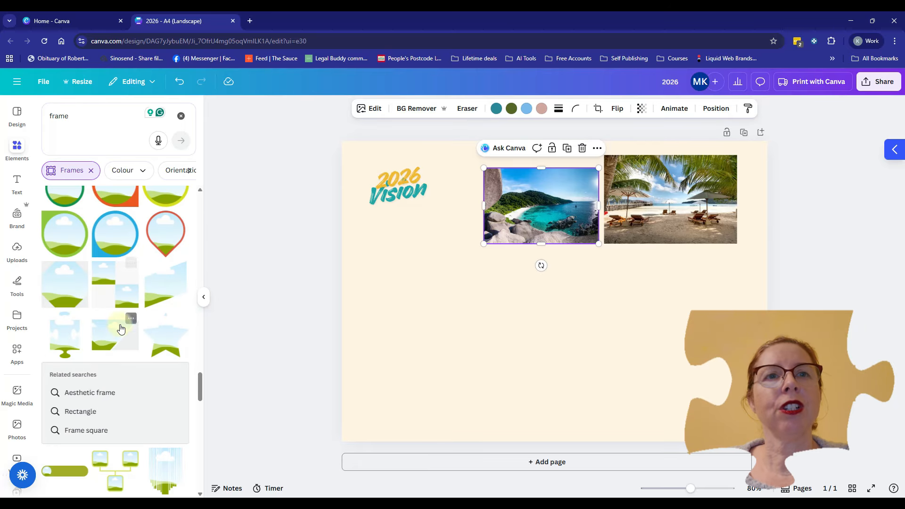
Add the puzzle-piece frame to the page, scaled down and placed below the 2026 Vision title.
click(65, 346)
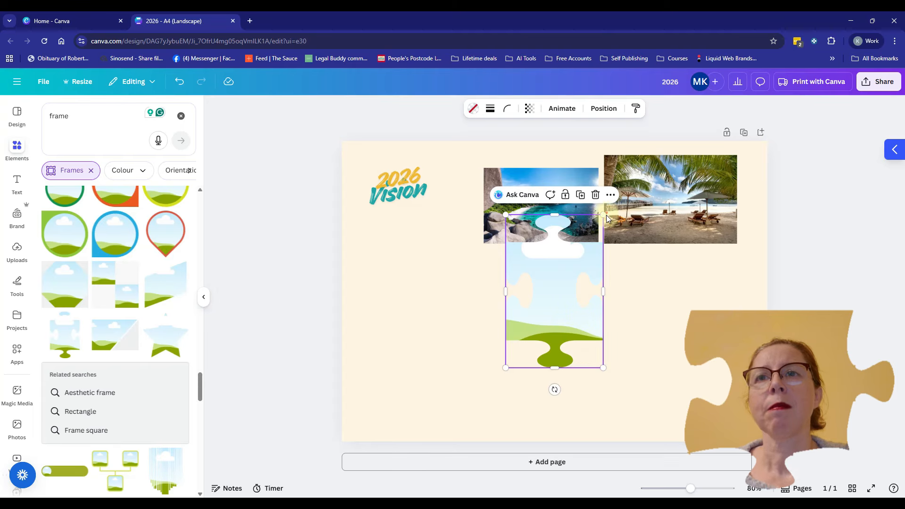
drag(604, 215, 568, 270)
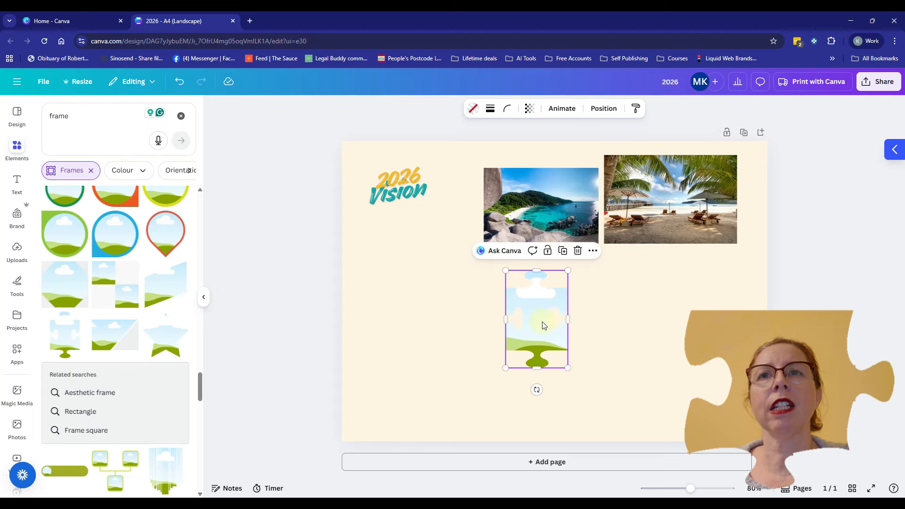
drag(544, 326, 393, 327)
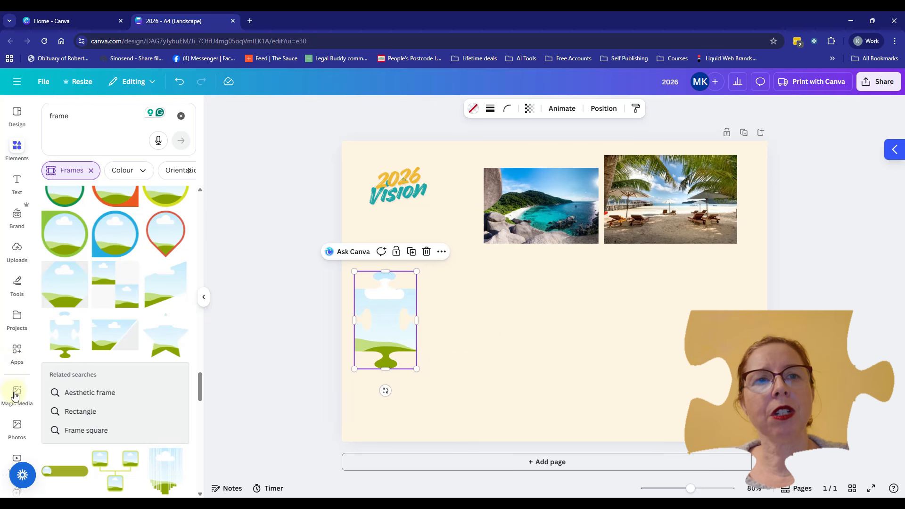
Fill the puzzle-piece frame with the sunset beach stock photo and move it below the palm beach photo.
click(17, 434)
drag(146, 293, 388, 315)
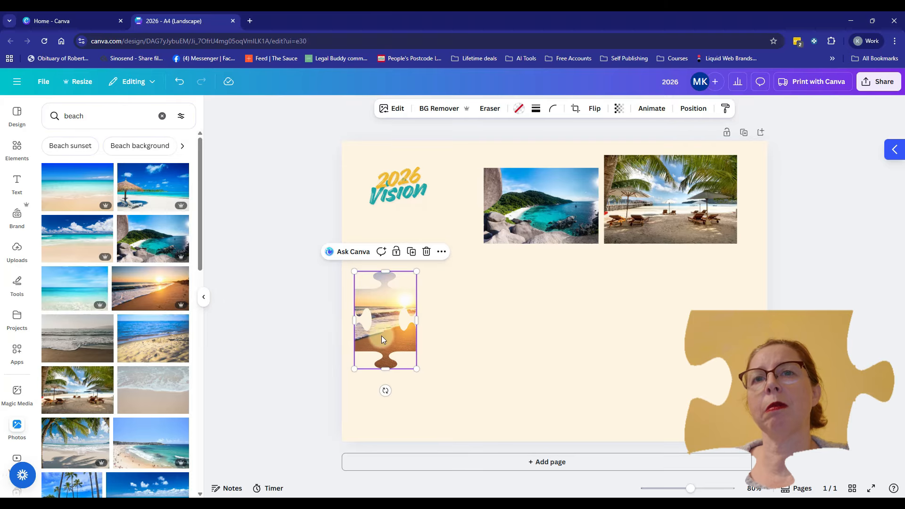
drag(389, 339, 685, 332)
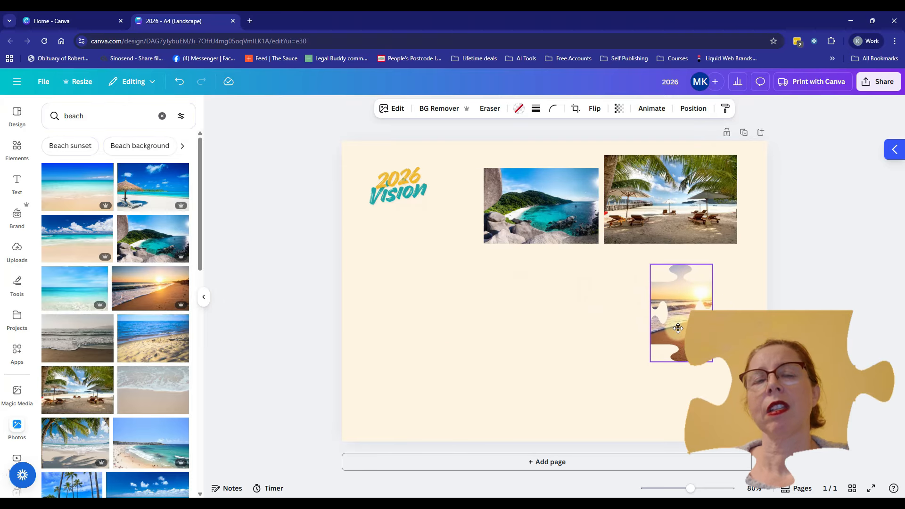
click(289, 348)
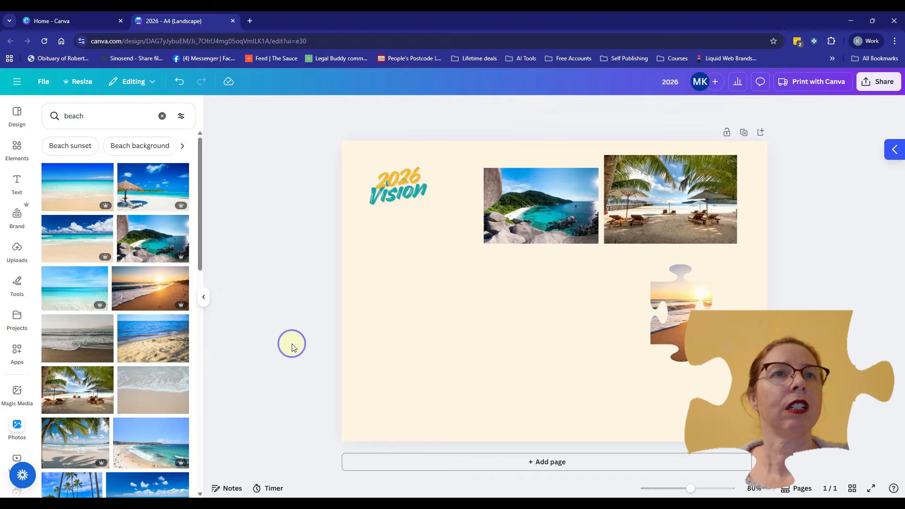
Add the round zigzag-edged frame from the element results and place it below the title, overlapping the page's left edge.
click(18, 149)
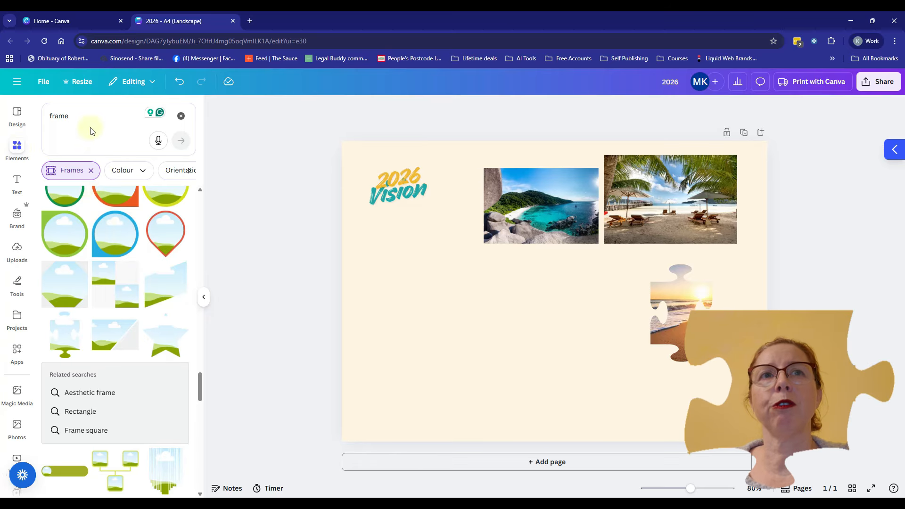
scroll(147, 236, down, 5)
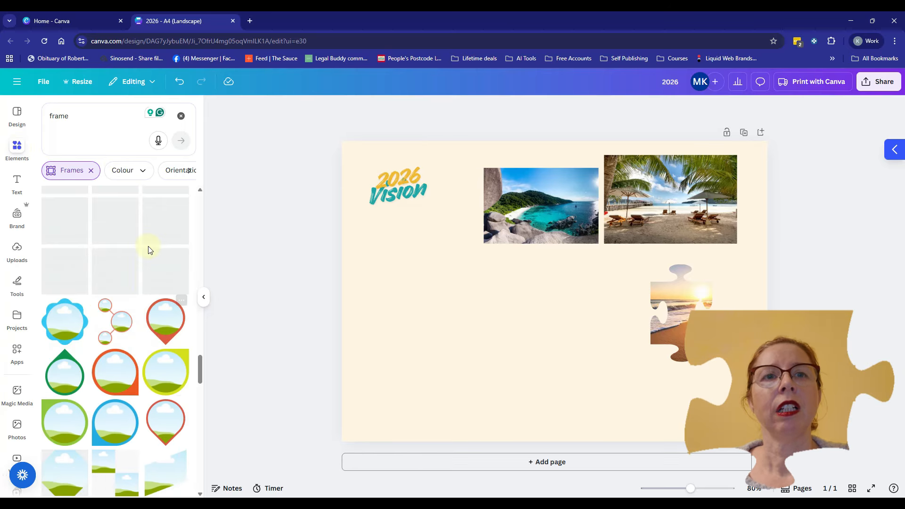
scroll(149, 250, up, 8)
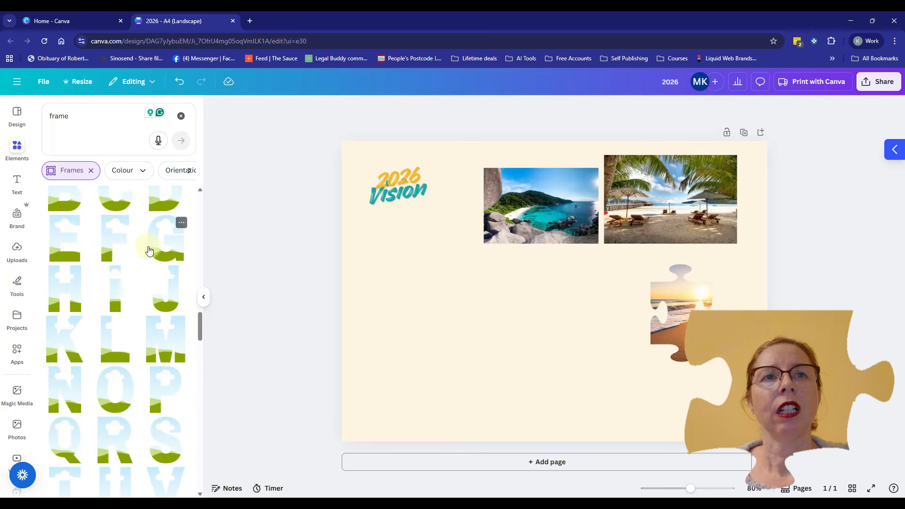
scroll(149, 250, up, 10)
scroll(149, 250, up, 2)
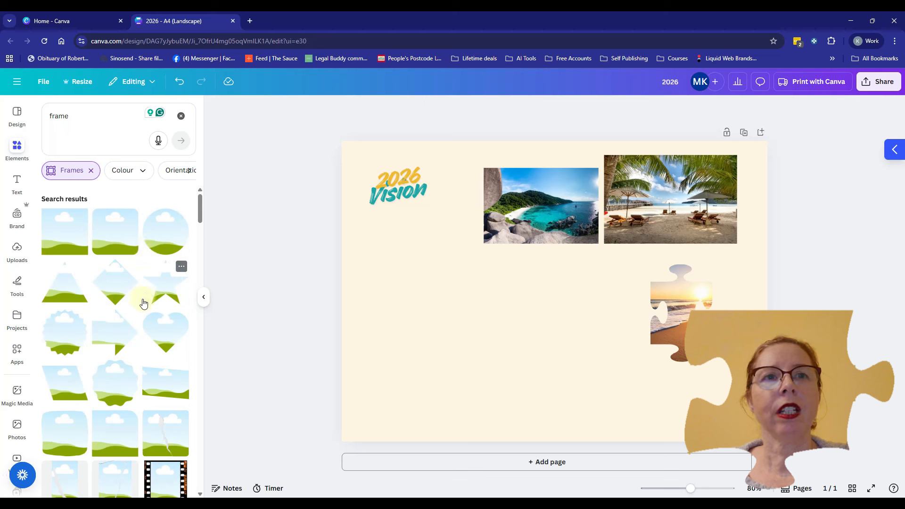
click(64, 336)
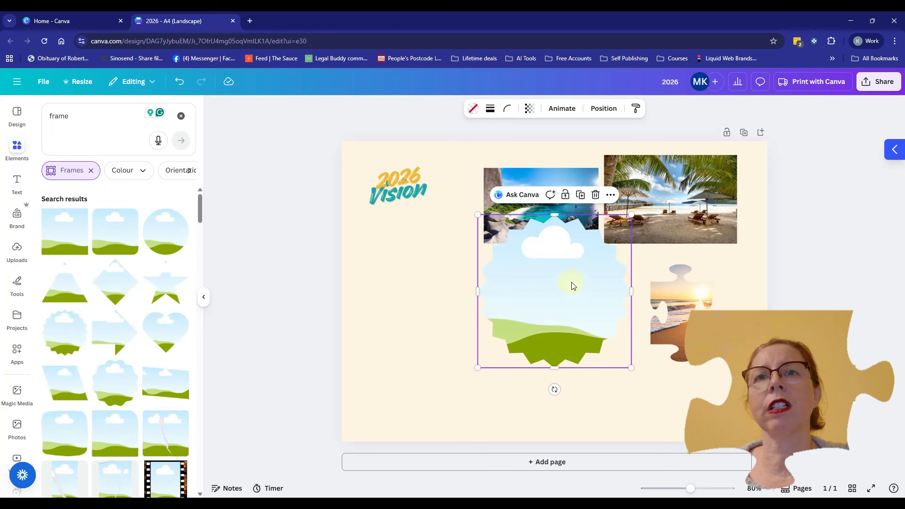
drag(572, 286, 414, 308)
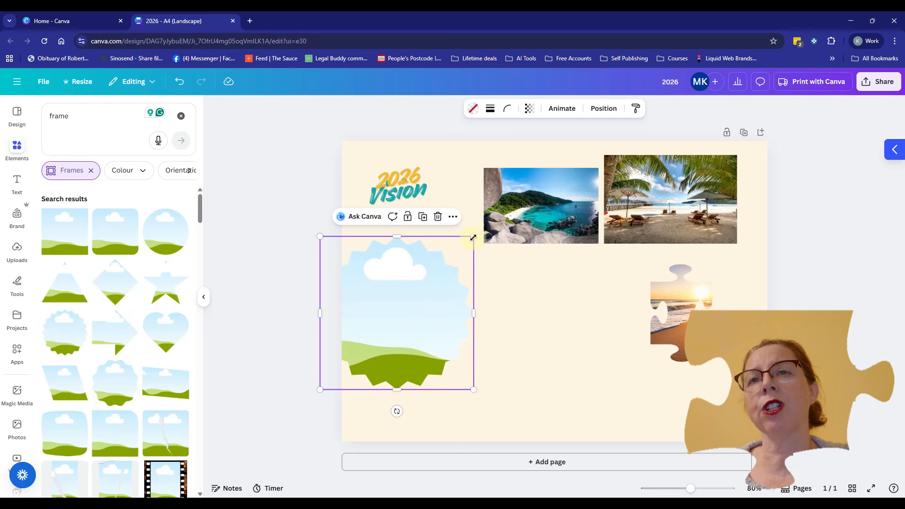
Scale the zigzag-edged frame down to roughly two thirds of its size and stretch it slightly wider.
drag(473, 236, 371, 290)
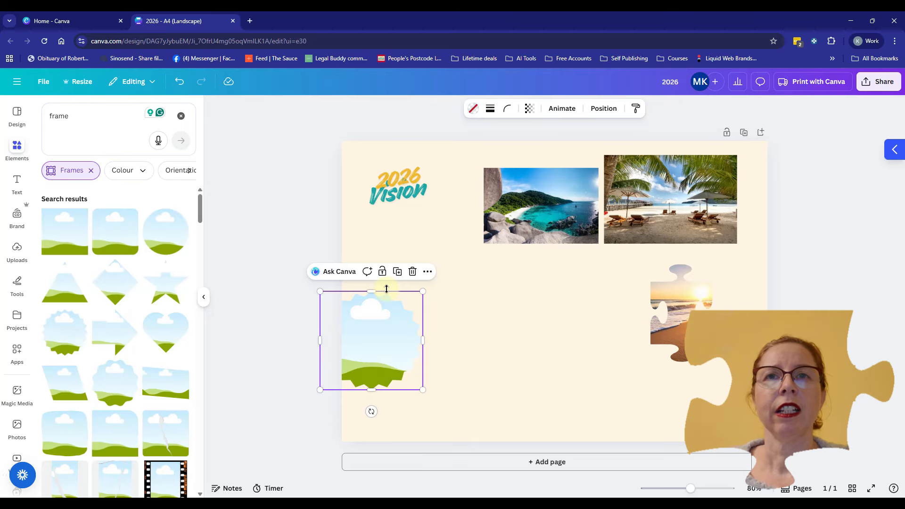
mouse_move(423, 290)
mouse_down()
mouse_move(396, 313)
mouse_move(430, 293)
mouse_up()
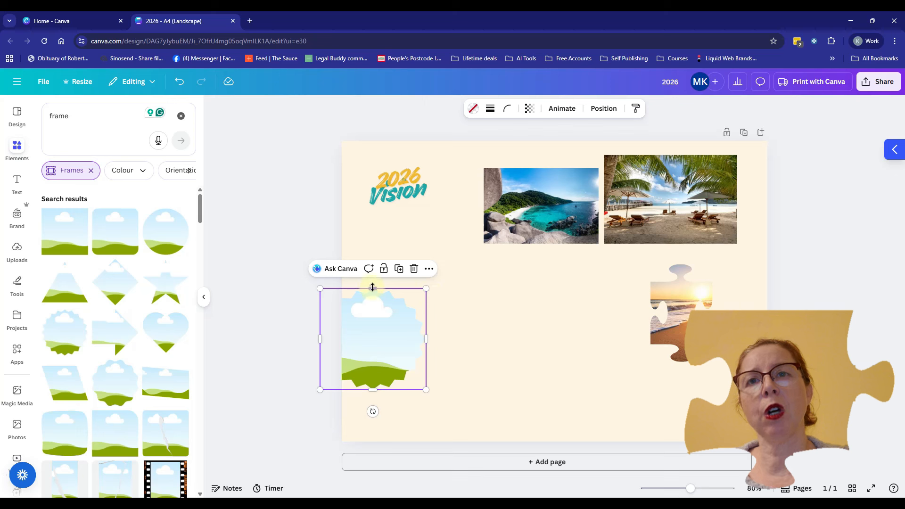
drag(426, 339, 437, 338)
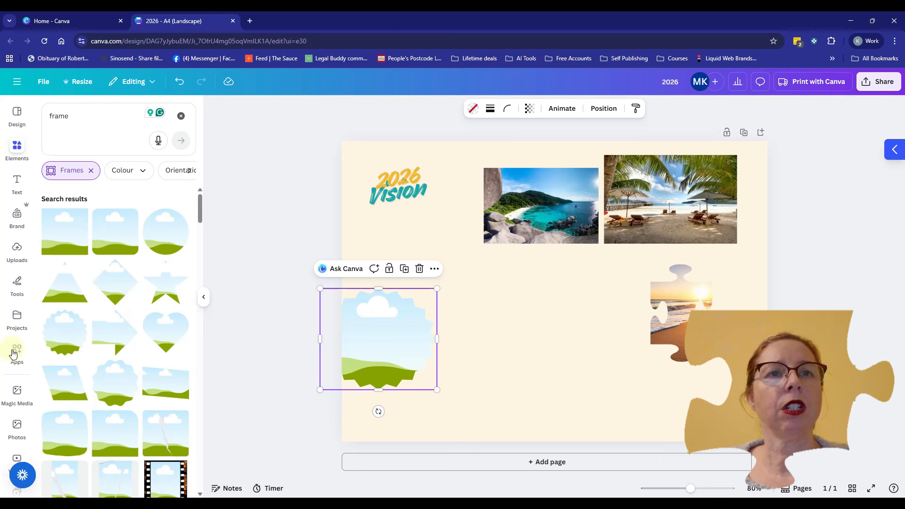
Search the stock photos for "friends".
scroll(14, 357, down, 4)
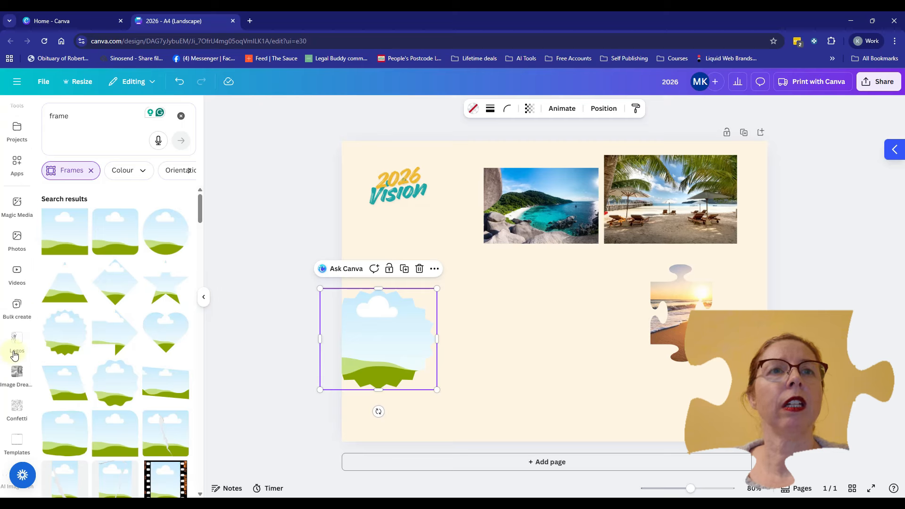
click(17, 243)
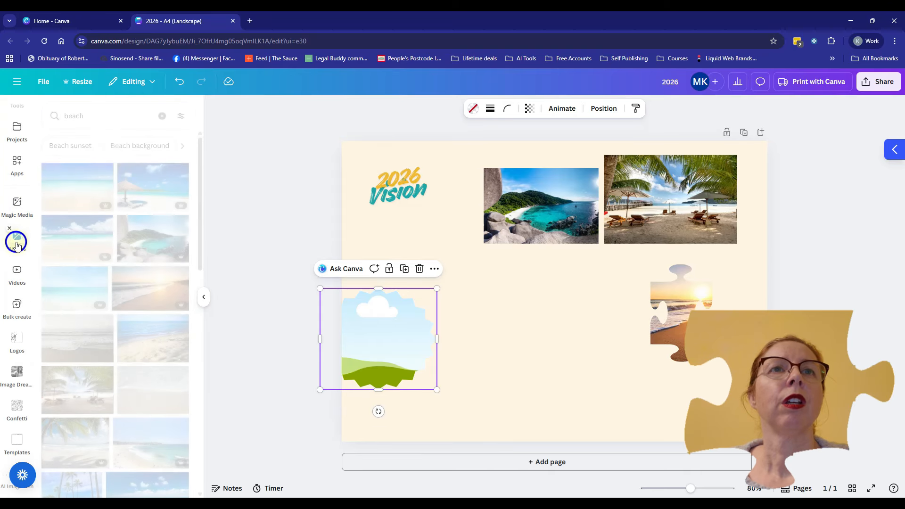
click(86, 114)
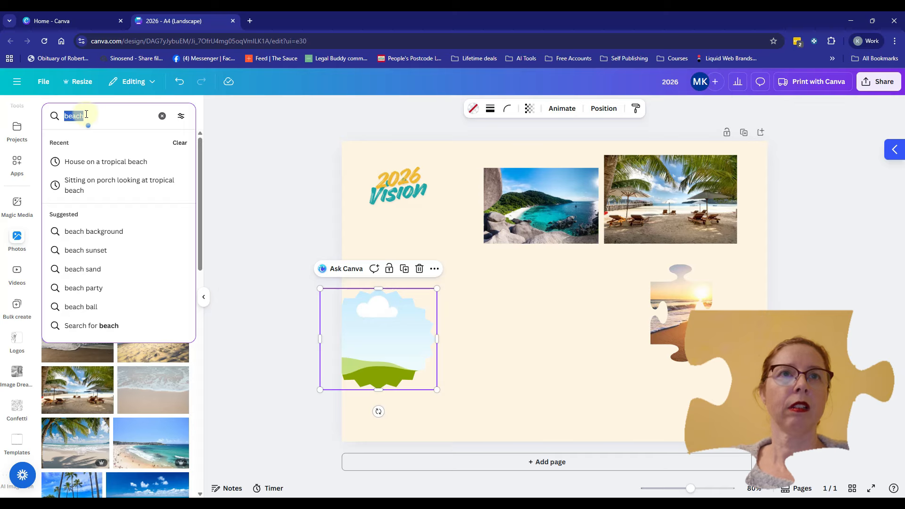
text(friends)
key(Return)
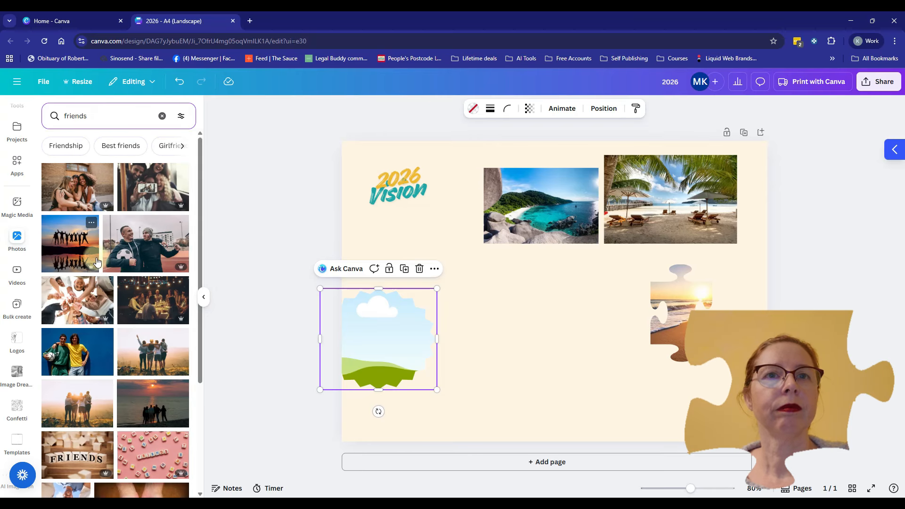
Fill the zigzag-edged frame with the stock photo of four friends seen from behind and place it just below-left of the puzzle piece.
scroll(137, 301, down, 1)
drag(138, 300, 613, 349)
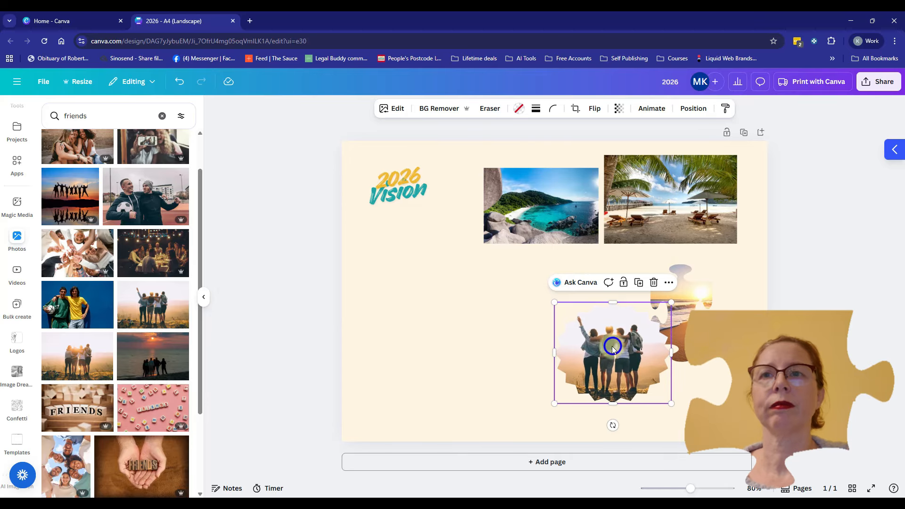
click(384, 349)
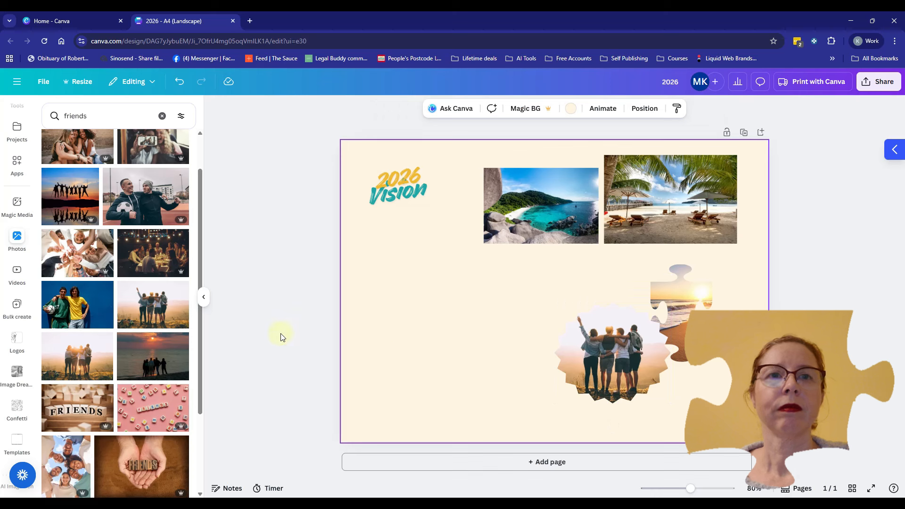
Search the stock photos for "building blocks".
scroll(157, 335, down, 4)
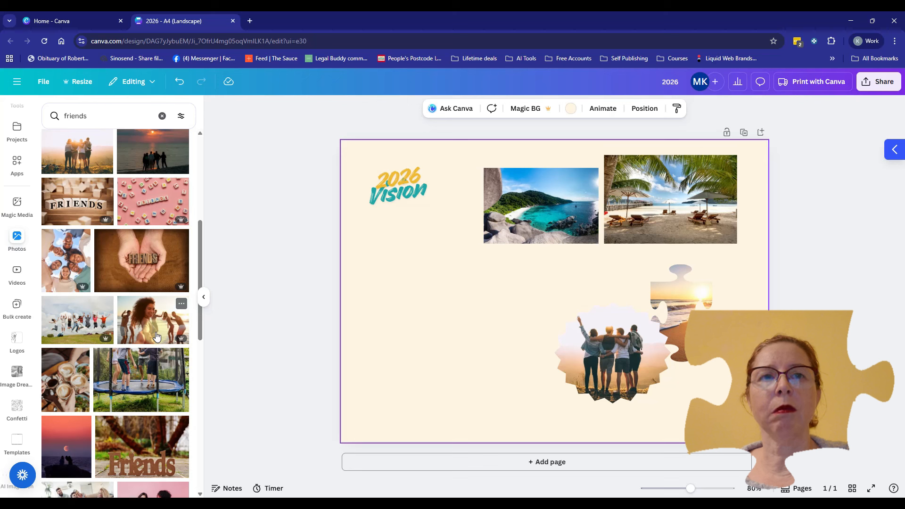
scroll(157, 336, down, 2)
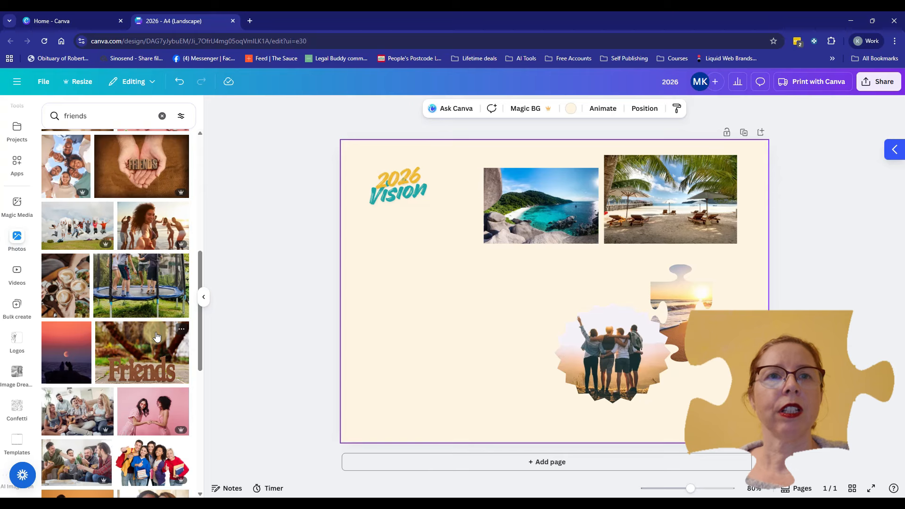
scroll(157, 335, up, 10)
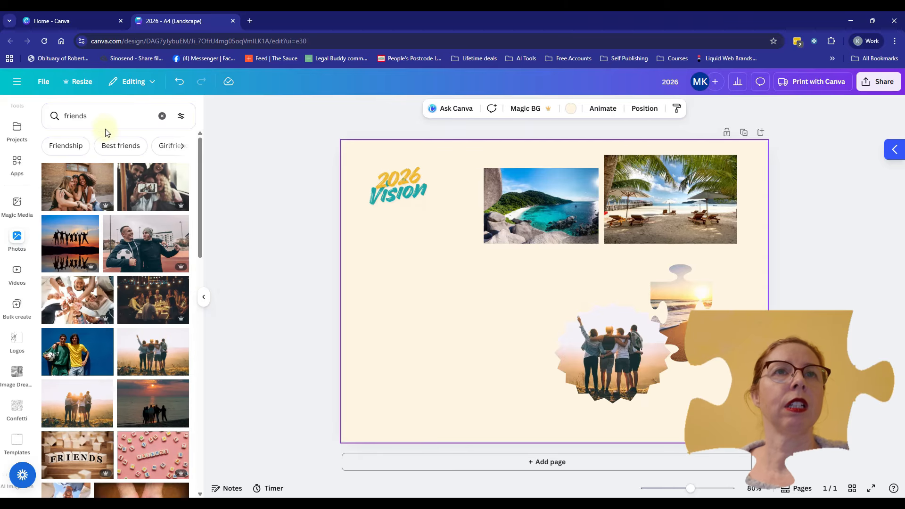
click(102, 119)
double_click(103, 120)
text(building blocks)
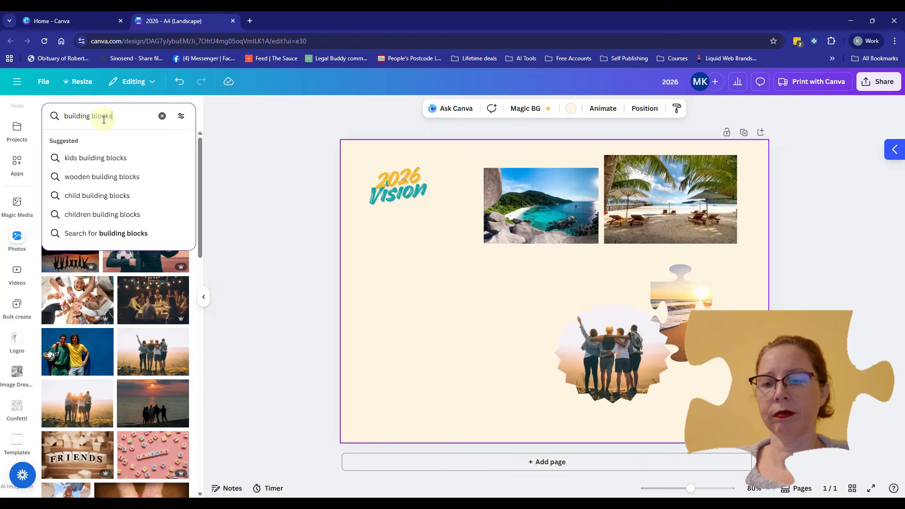
key(Return)
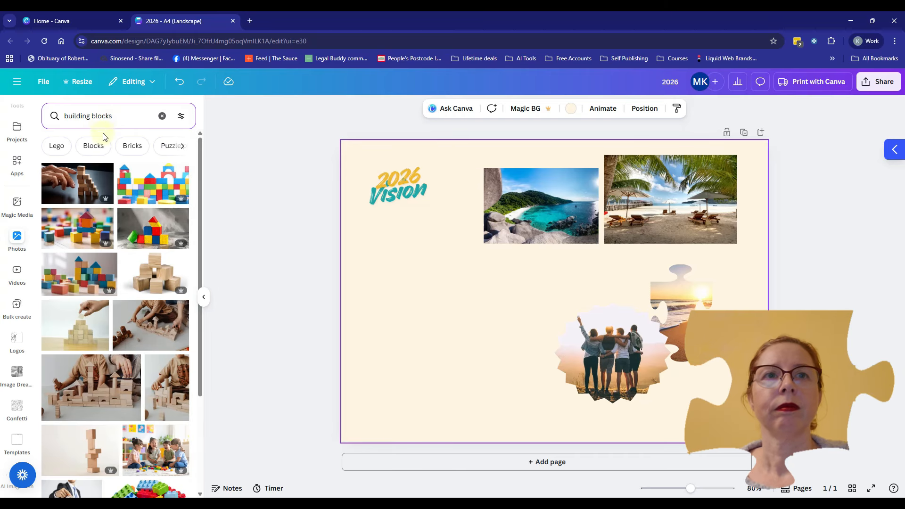
Add the coloured toy blocks photo, scale it to just over half its size and place it in the page's lower-left corner.
click(68, 285)
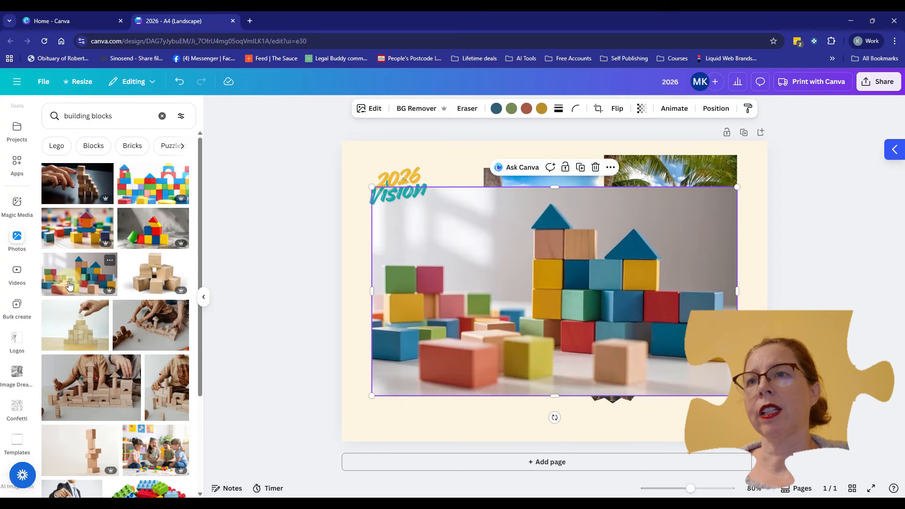
drag(736, 395, 580, 306)
drag(549, 274, 520, 400)
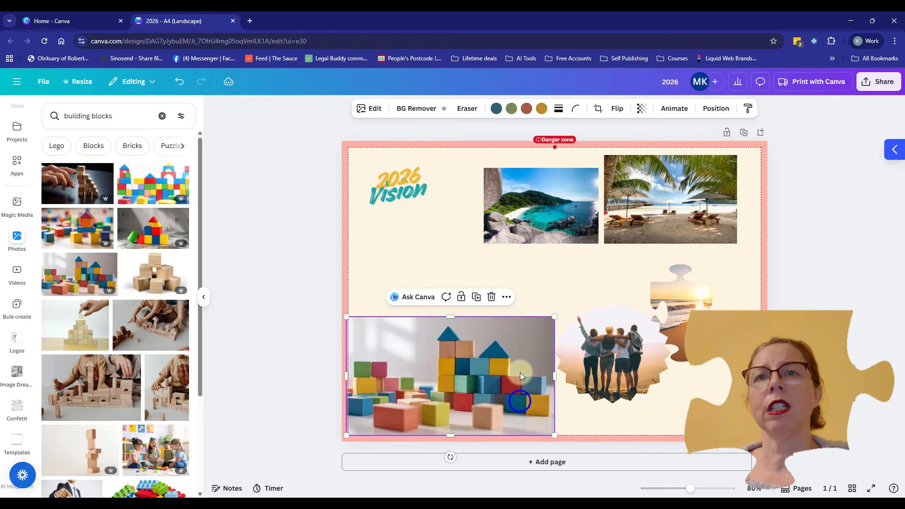
click(485, 275)
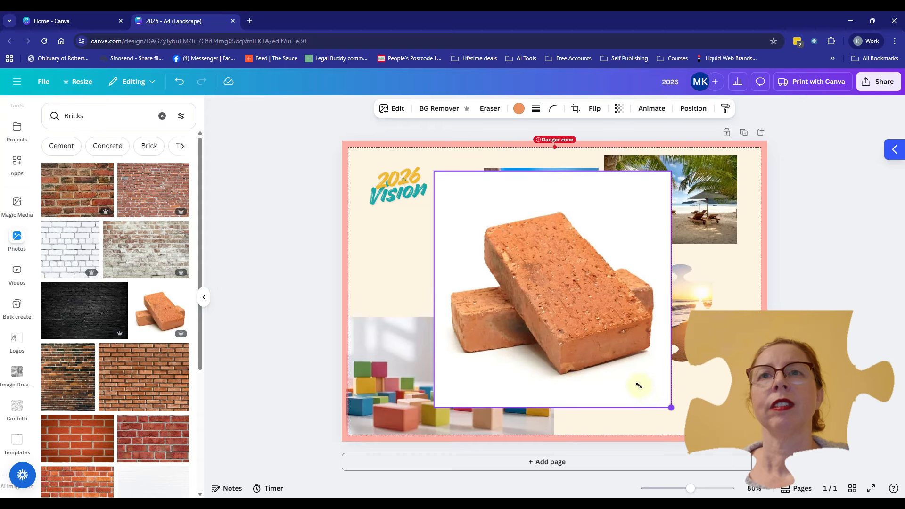
Remove the bricks photo's background and scale the cutout down so it overlaps the lower-left corner of the turquoise bay photo.
drag(639, 385, 530, 295)
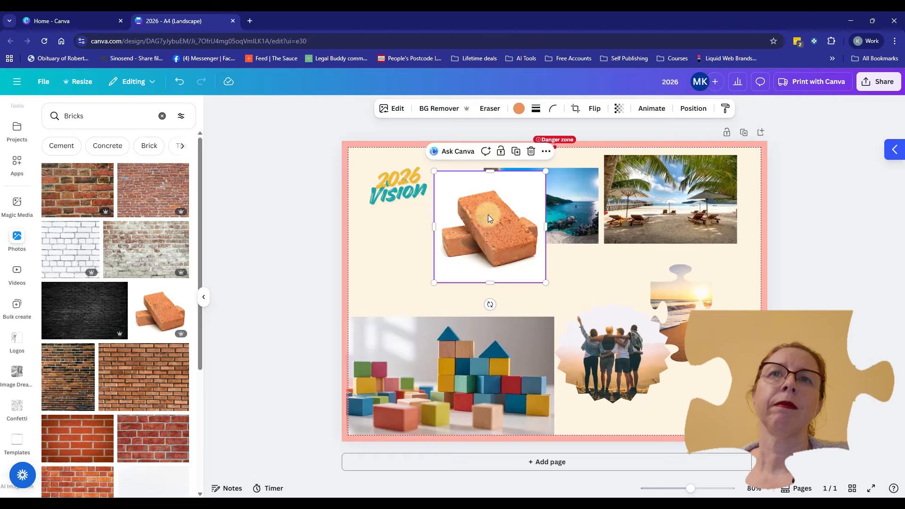
click(438, 109)
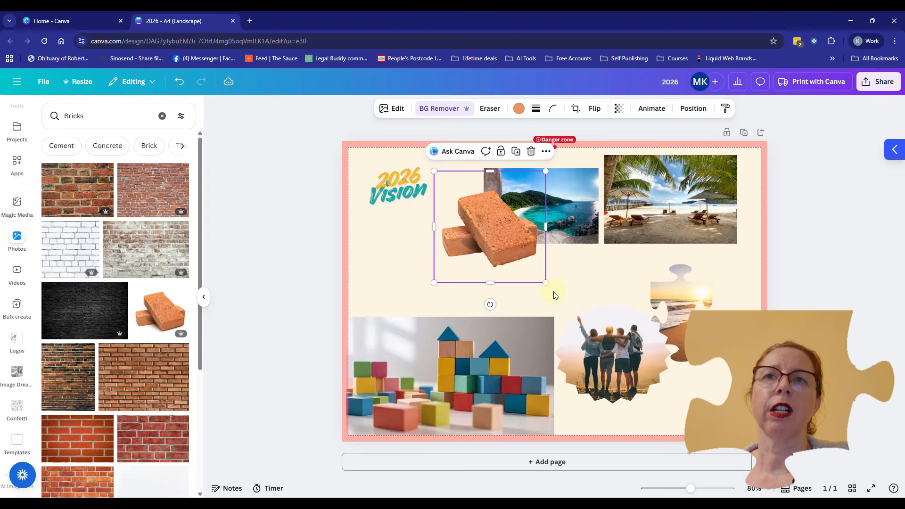
drag(546, 283, 507, 255)
mouse_move(491, 219)
mouse_down()
mouse_move(480, 214)
mouse_move(483, 230)
mouse_up()
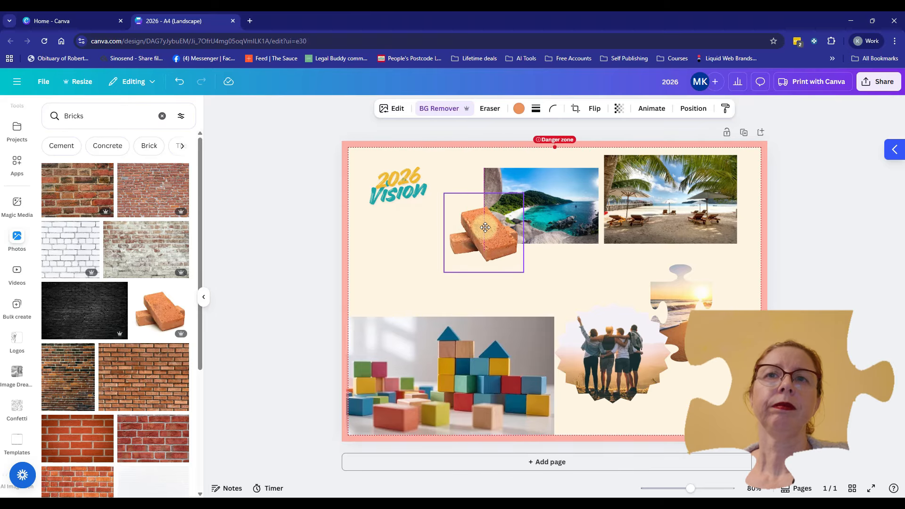
click(506, 301)
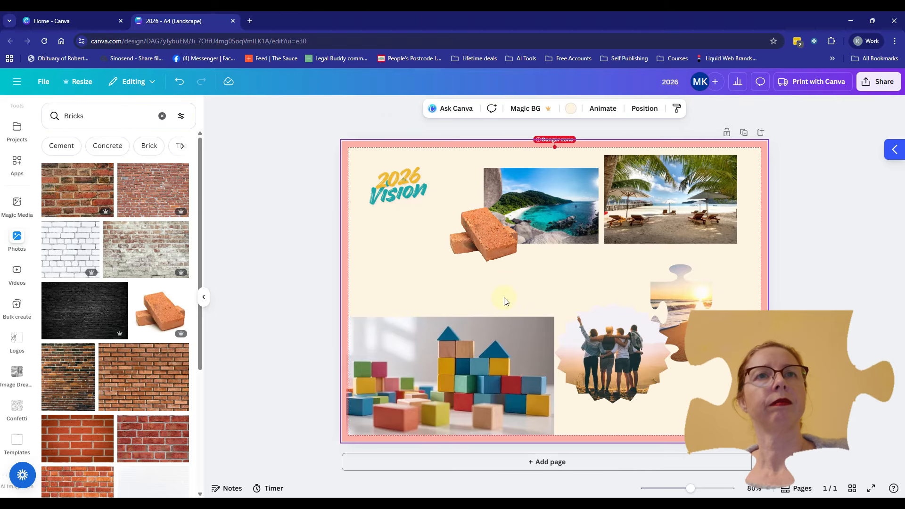
Search the stock photos for "foundation".
click(91, 115)
text(found)
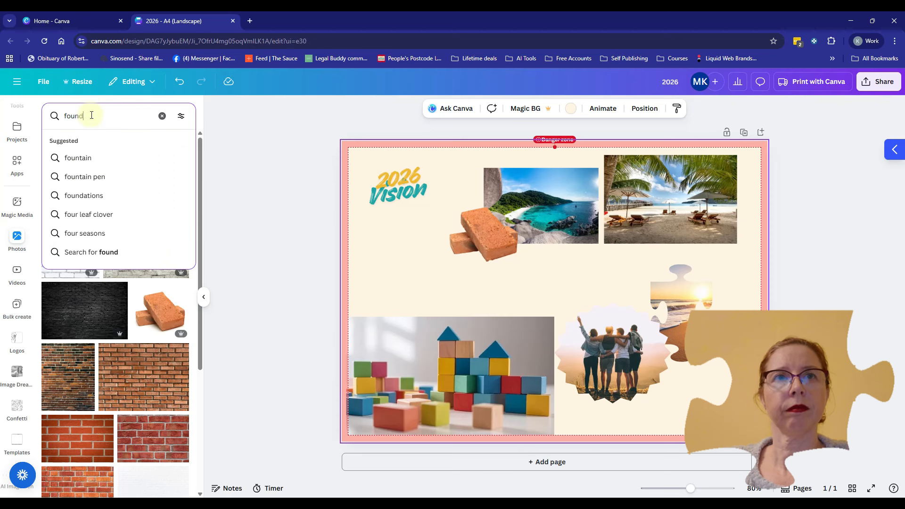
text(ation)
key(Return)
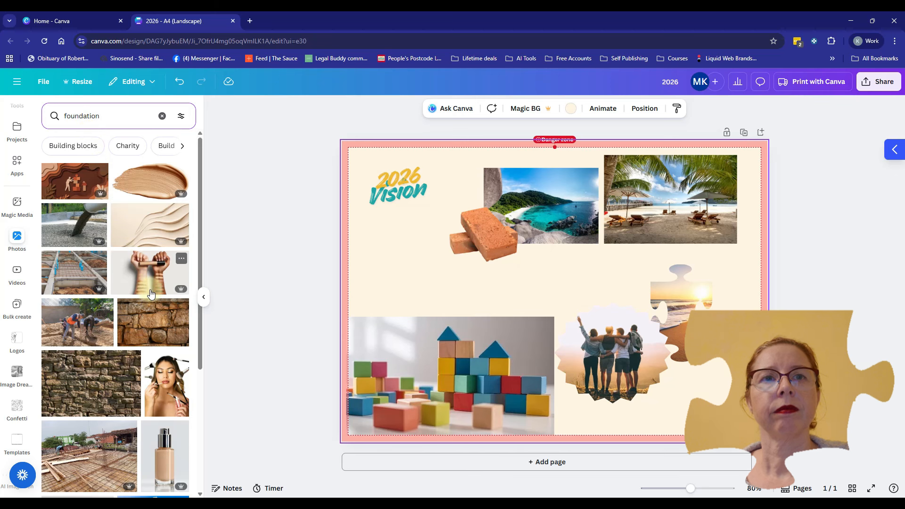
Add the square reinforced-concrete foundation photo and shrink it to about 6.5 by 4.6 cm below the title.
scroll(151, 294, down, 6)
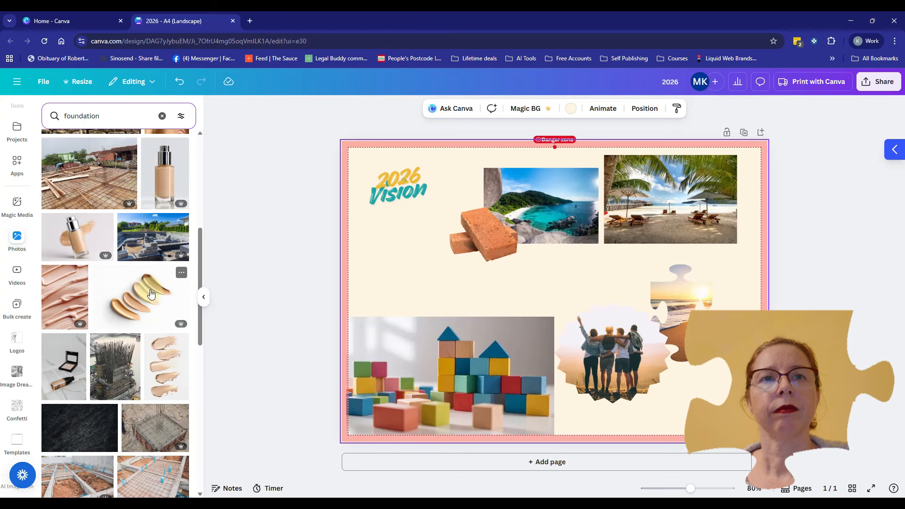
scroll(151, 294, down, 3)
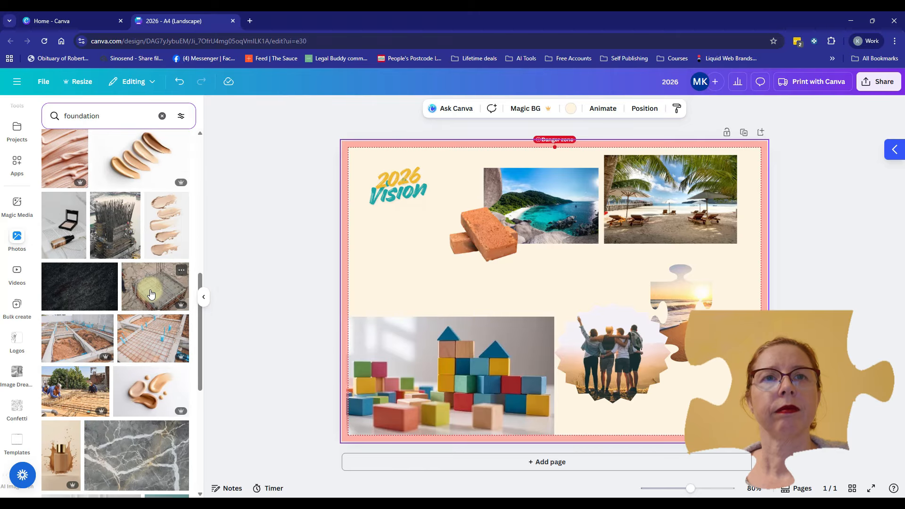
scroll(151, 293, down, 1)
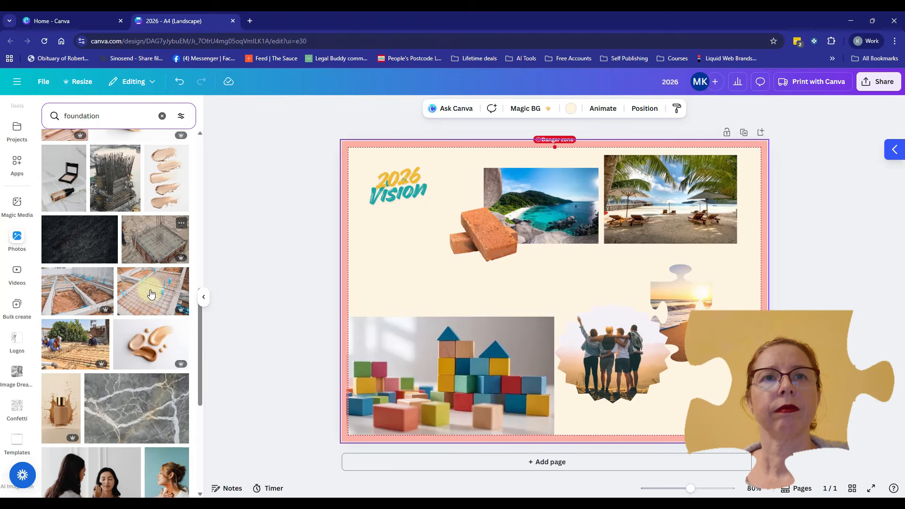
click(149, 247)
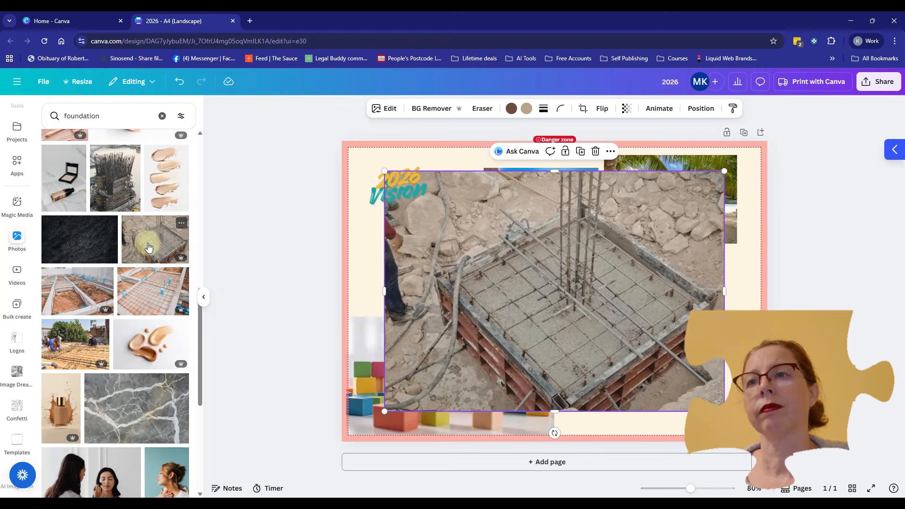
drag(724, 411, 440, 272)
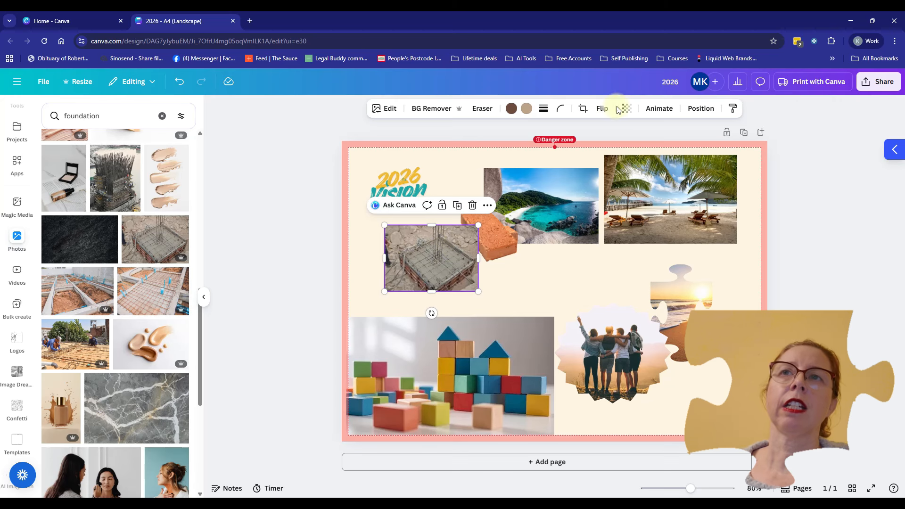
Reorder the layers so the concrete foundation photo sits directly beneath the bricks.
click(701, 111)
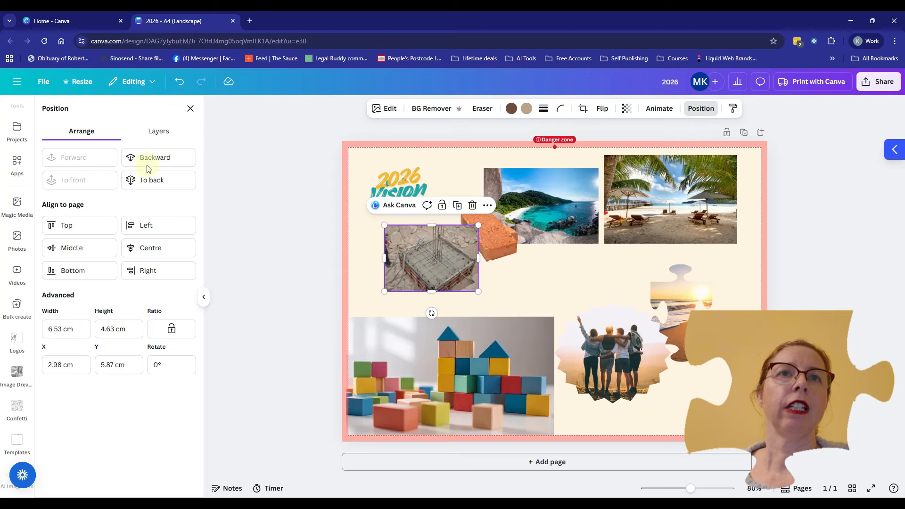
click(159, 131)
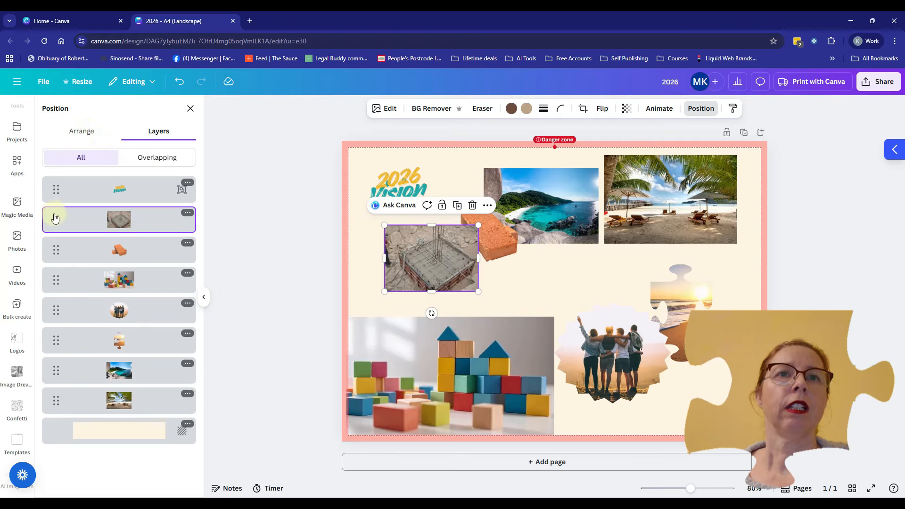
drag(54, 218, 47, 298)
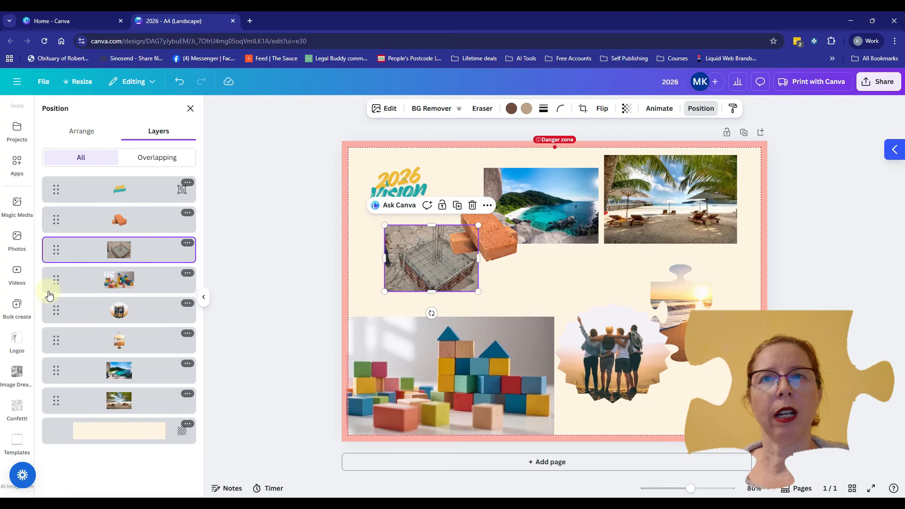
Bring the concrete foundation photo one level forward and send it backward again behind the bricks.
click(81, 131)
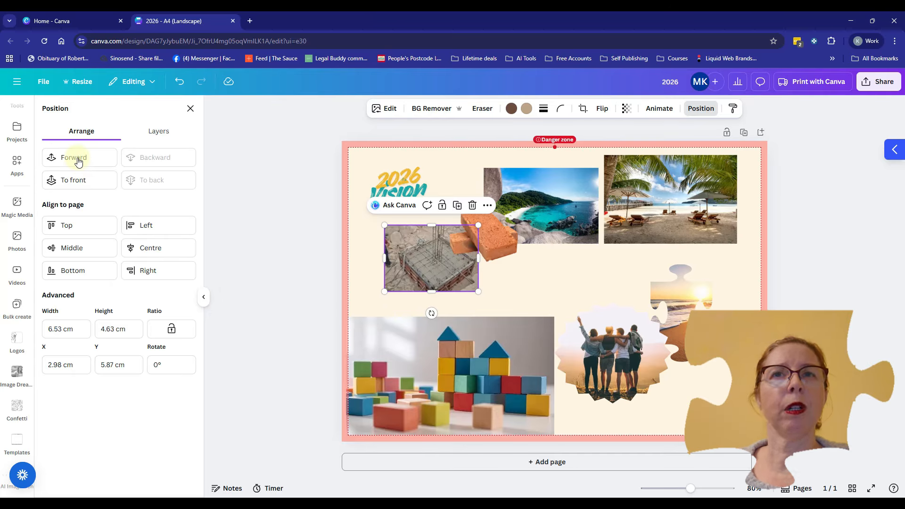
click(78, 160)
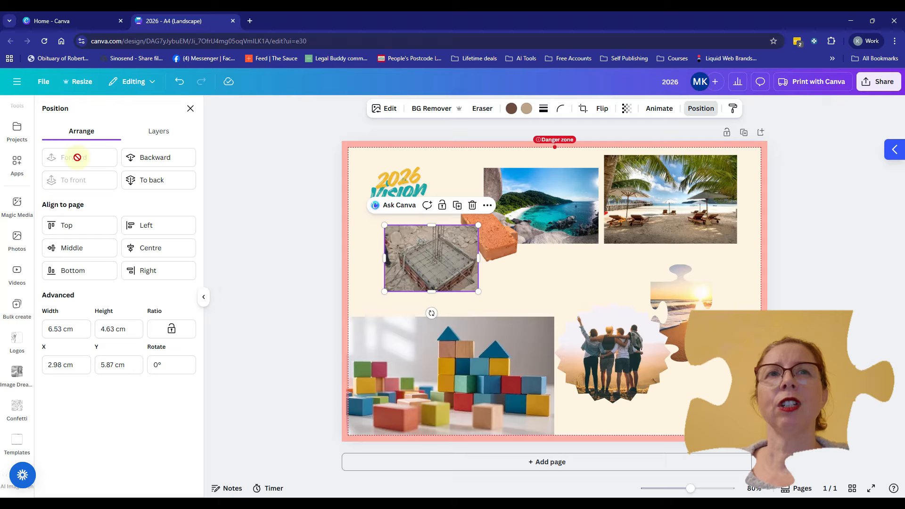
click(150, 157)
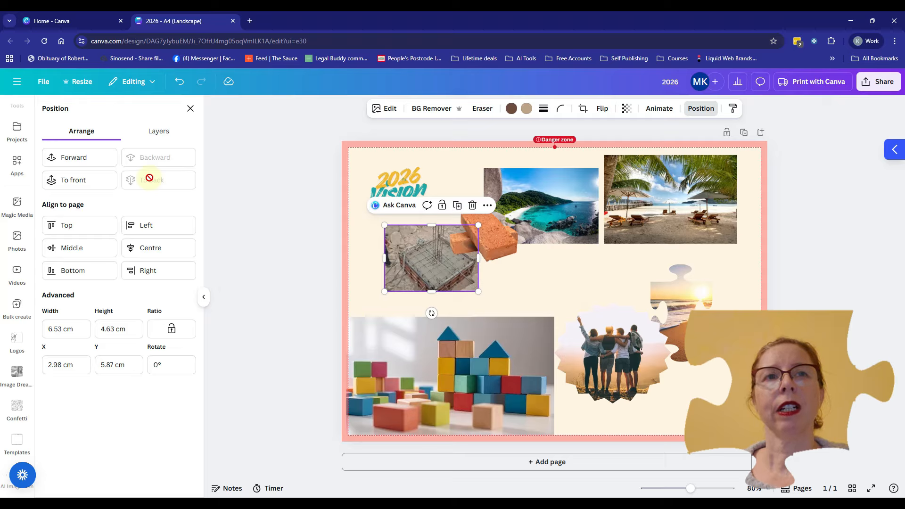
click(191, 108)
click(536, 281)
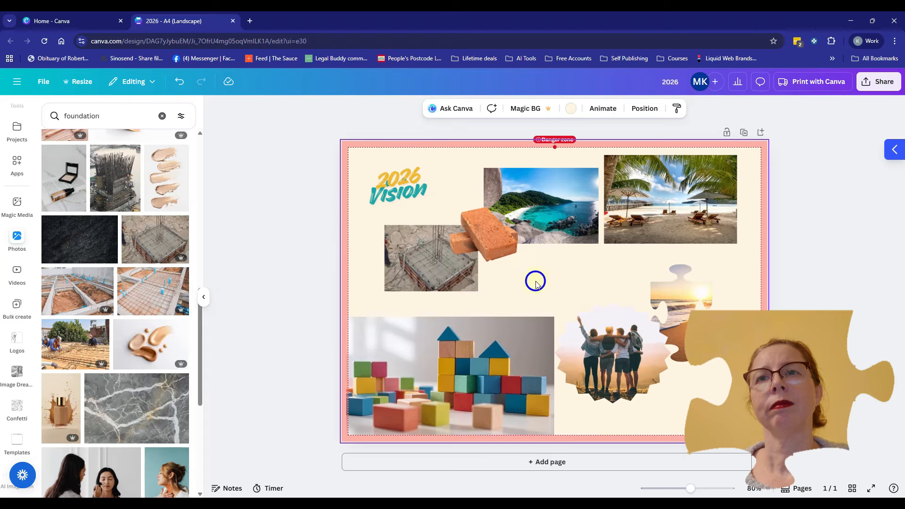
Scale the toy blocks photo down from its lower-left corner so its left edge lines up with the foundation photo.
click(477, 383)
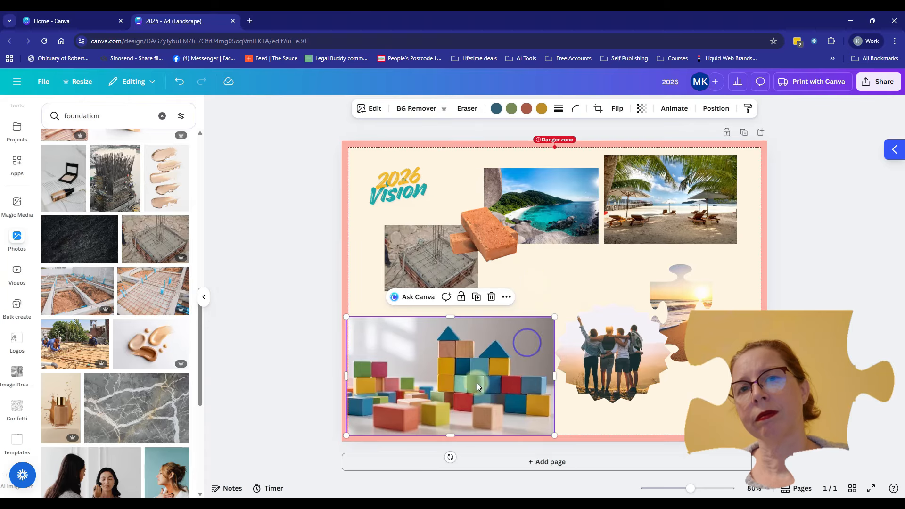
drag(347, 436, 384, 413)
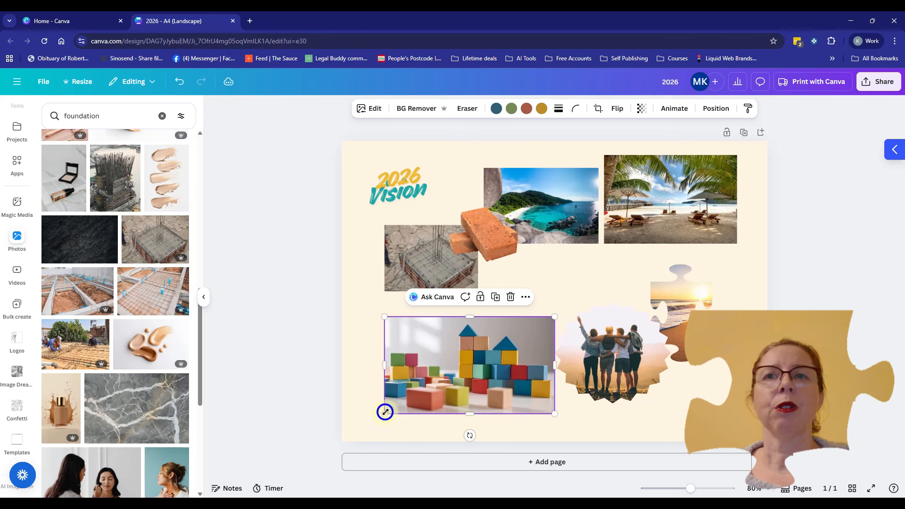
click(584, 299)
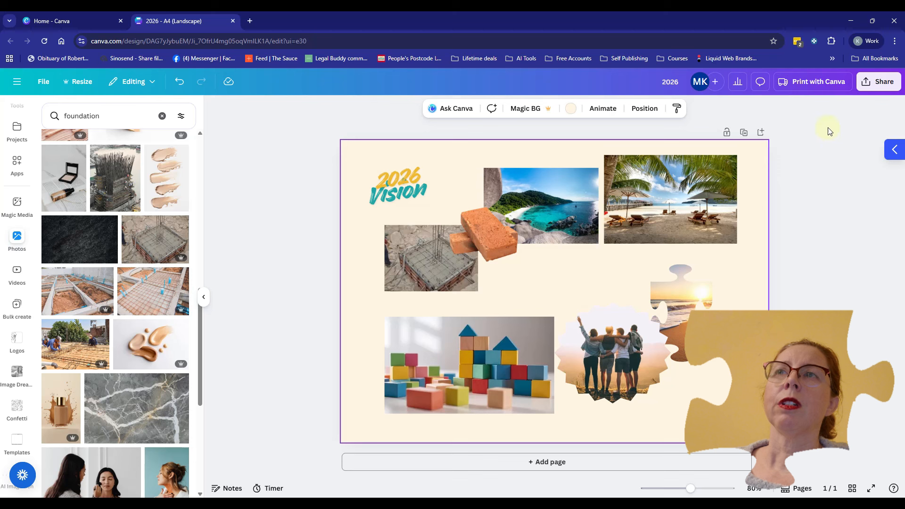
Review the available download file types and download the vision board as a PNG at size 1.
click(877, 88)
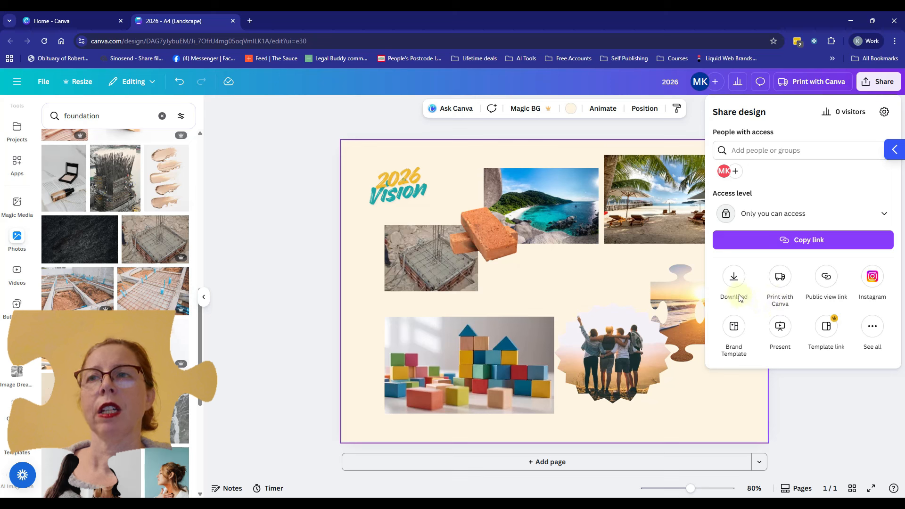
click(734, 280)
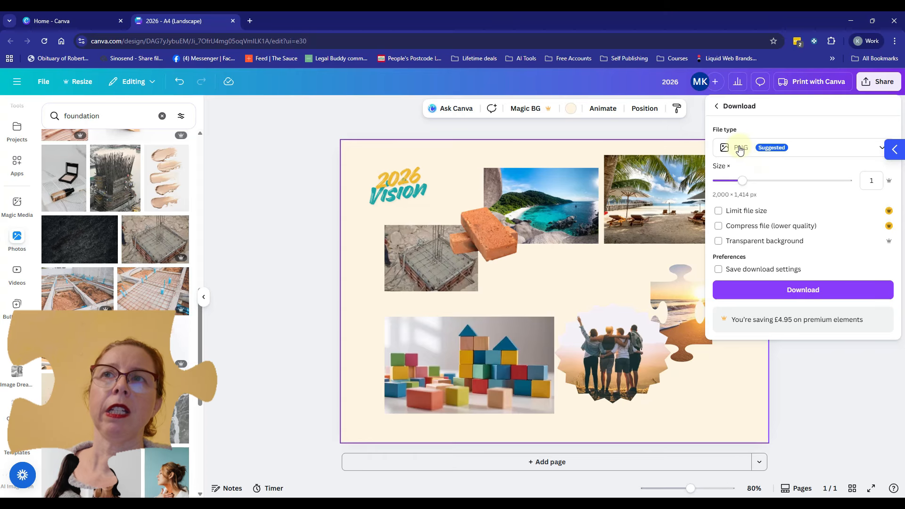
click(747, 154)
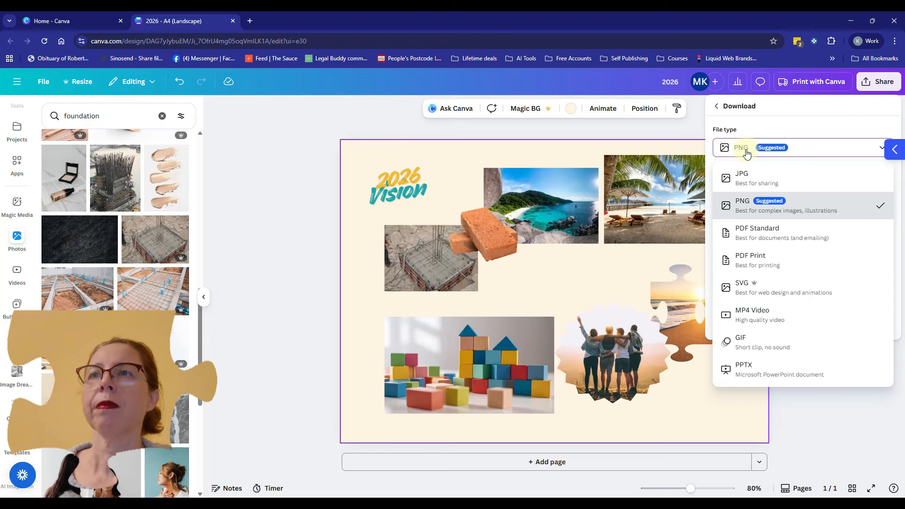
click(747, 154)
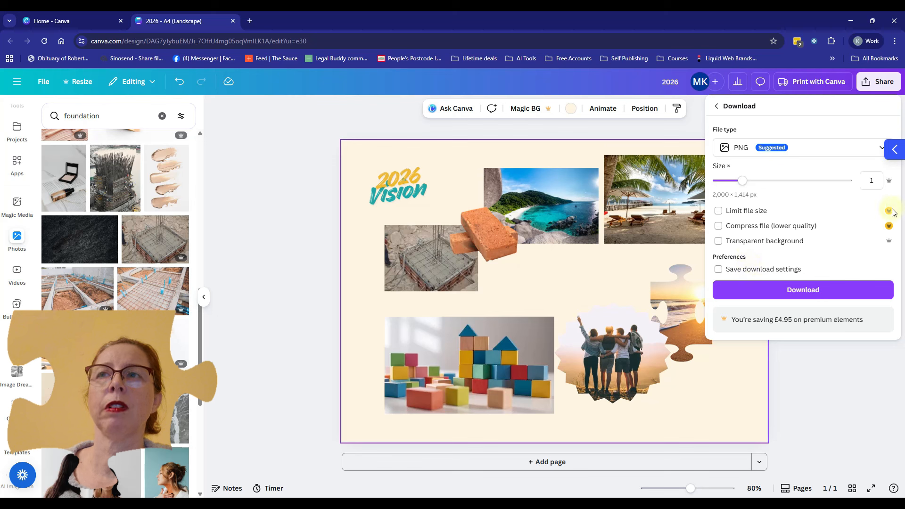
click(795, 287)
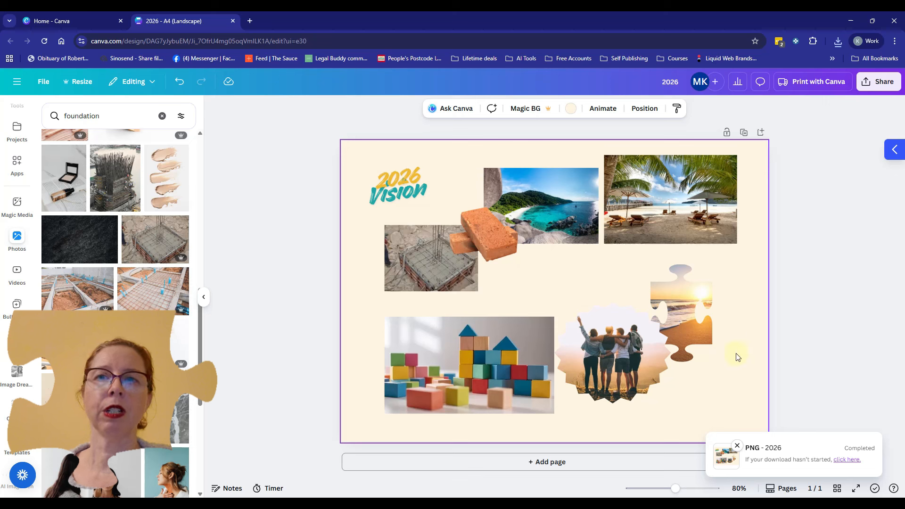
Add a blank second page to the design below the vision board.
click(556, 467)
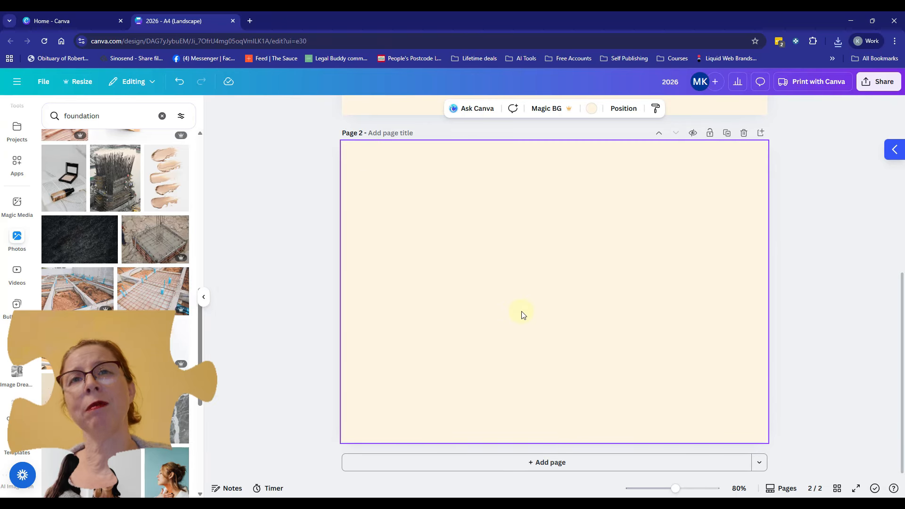
scroll(522, 315, up, 7)
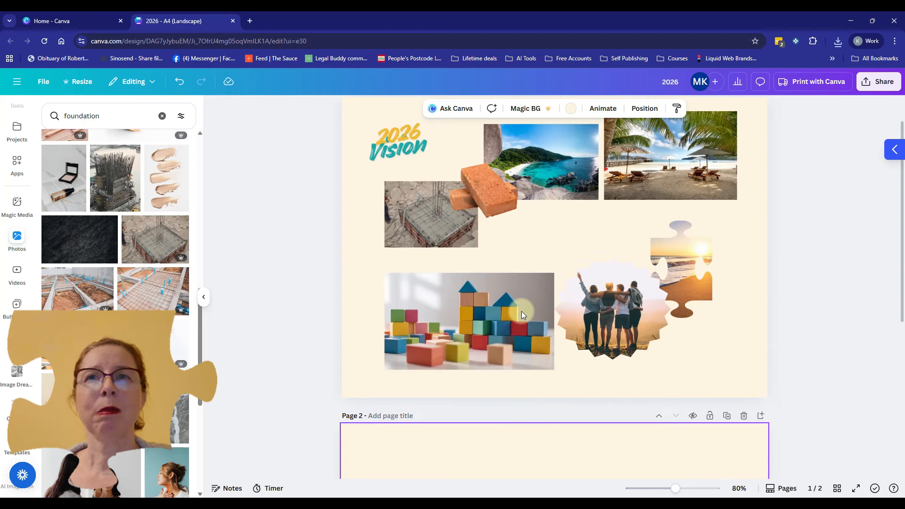
scroll(475, 306, down, 7)
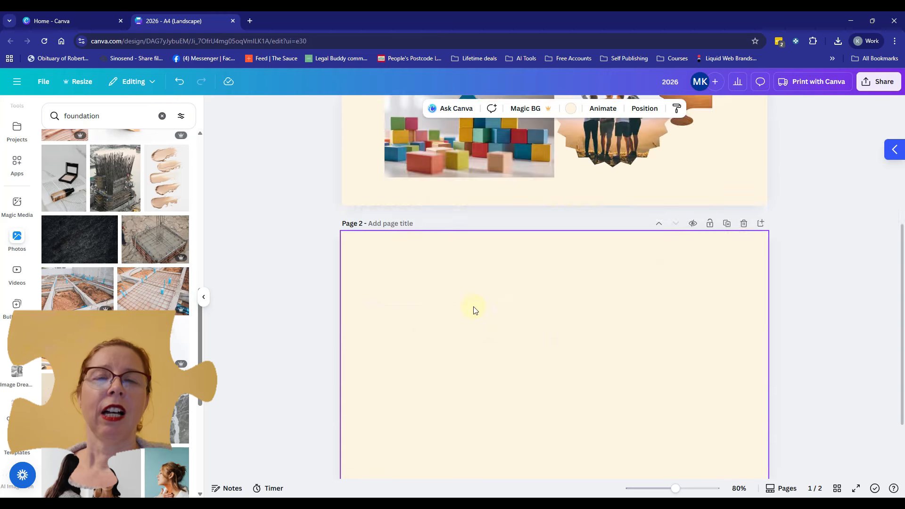